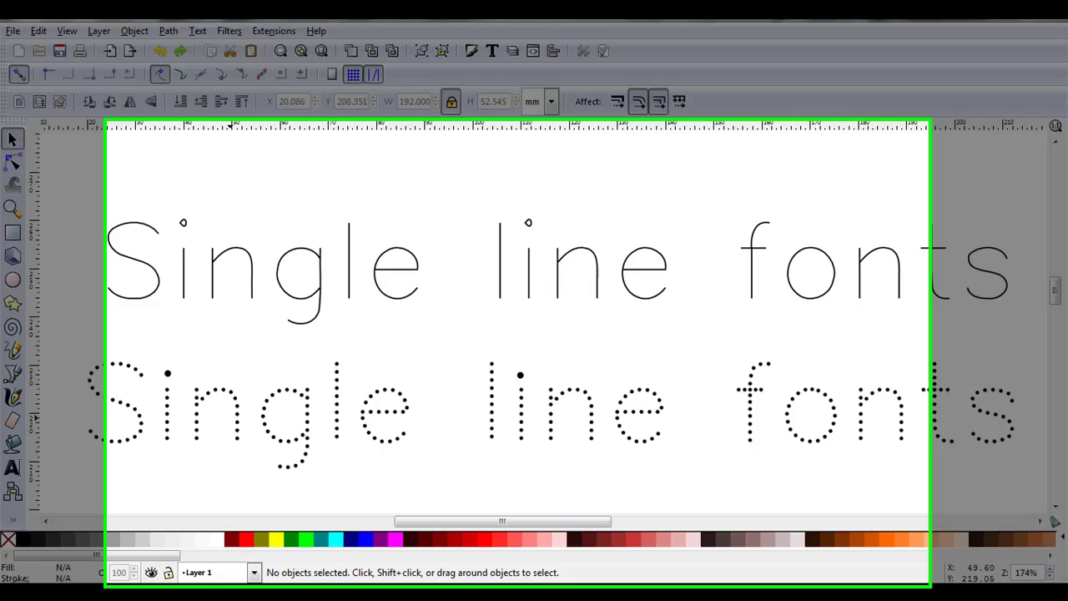
Bring the Evil Mad Scientist Hershey Text article in Firefox to the front.
mouse_move(119, 527)
click(65, 518)
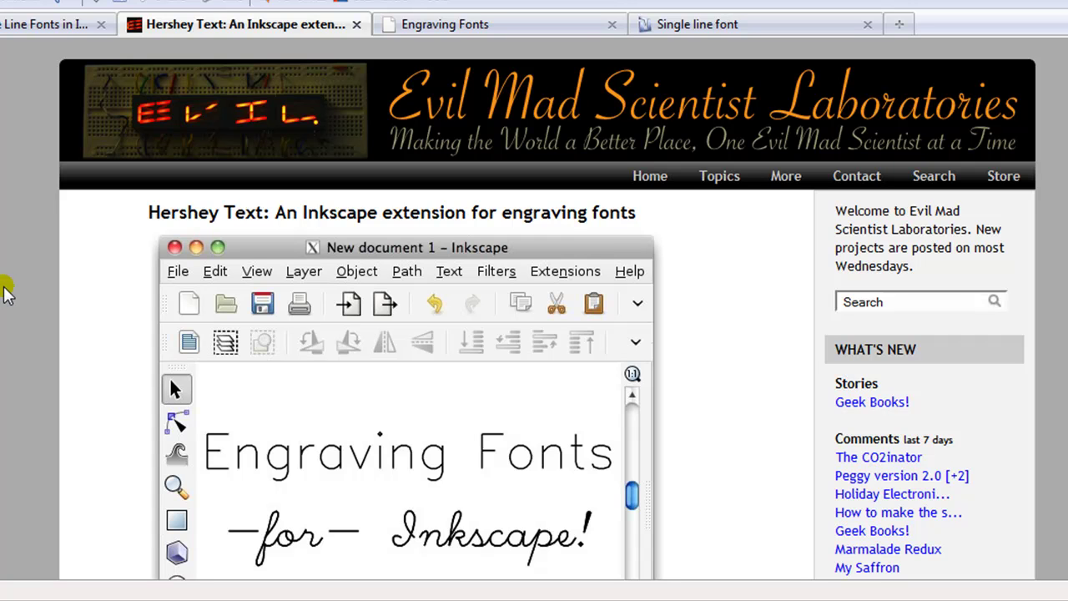
Scroll down through the Hershey Text article on outline versus engraving fonts, then back up.
scroll(6, 293, down, 8)
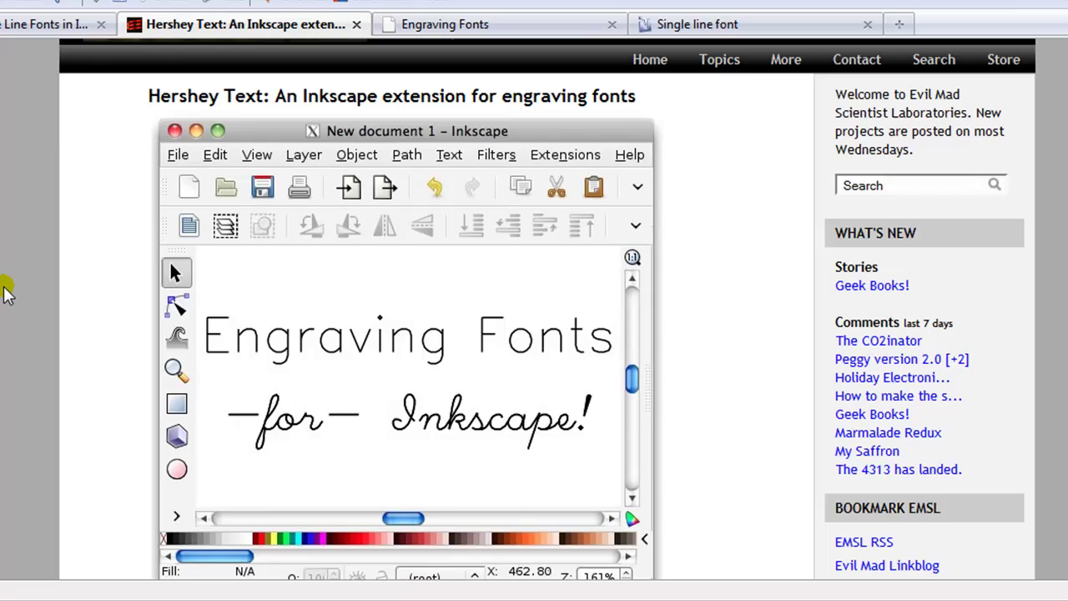
scroll(6, 294, down, 8)
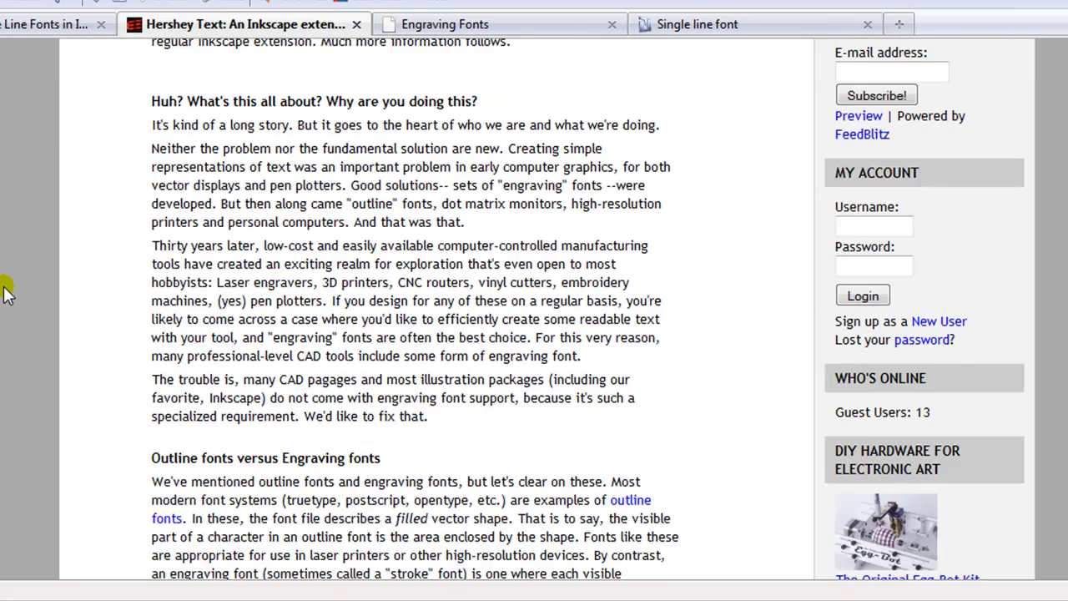
scroll(5, 292, down, 3)
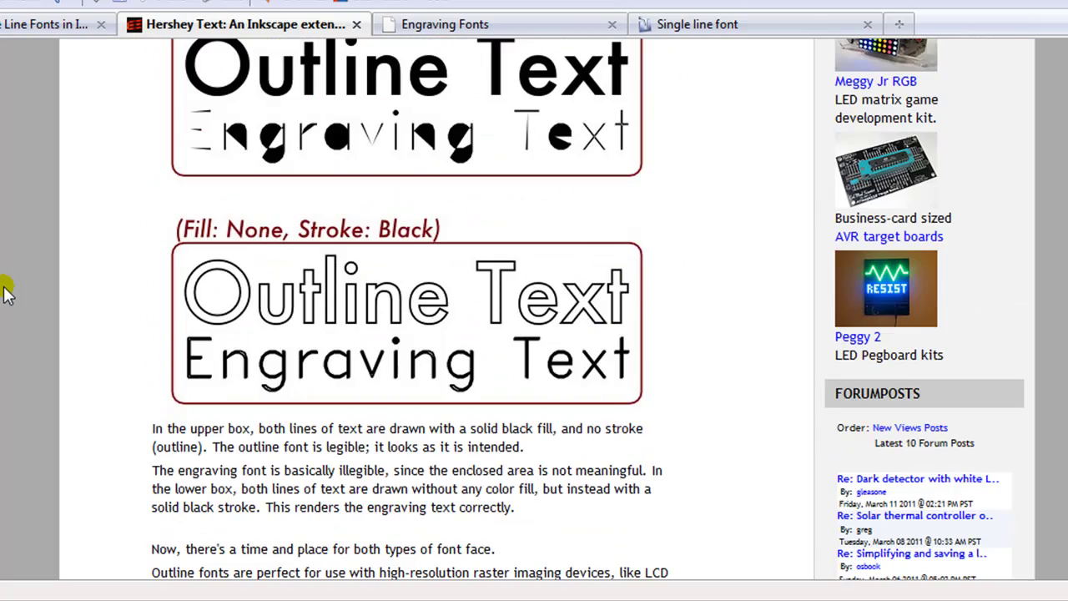
scroll(83, 277, down, 3)
scroll(65, 281, down, 8)
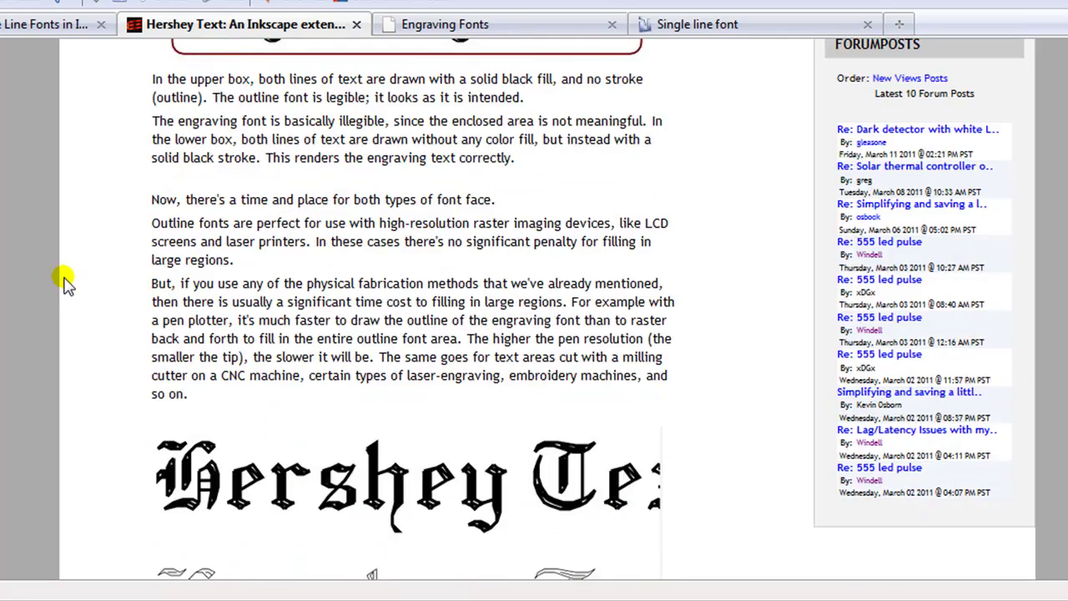
scroll(64, 281, down, 10)
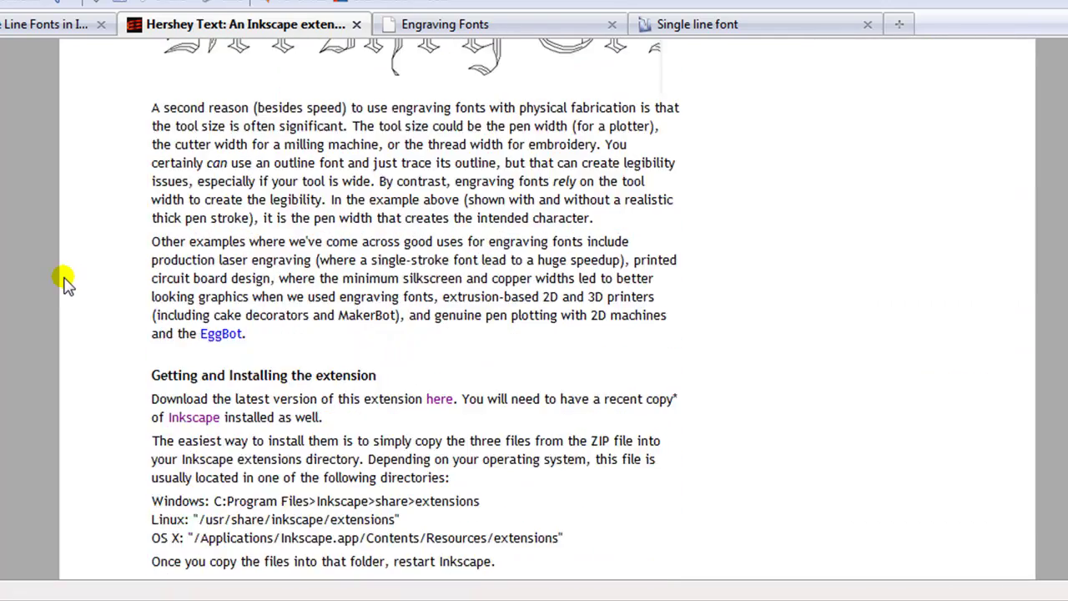
scroll(67, 283, down, 8)
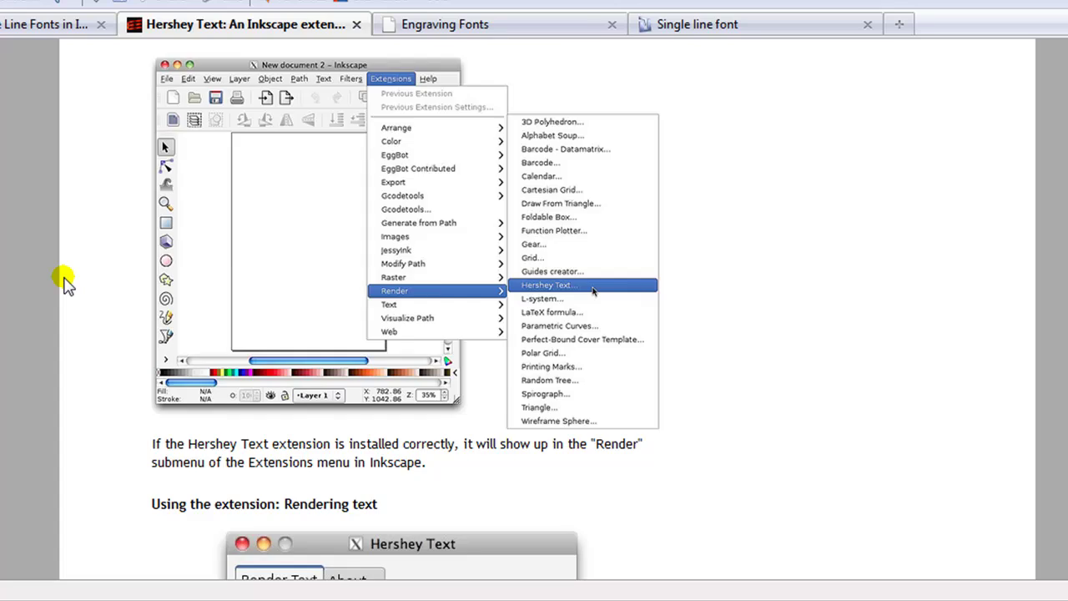
scroll(67, 283, up, 6)
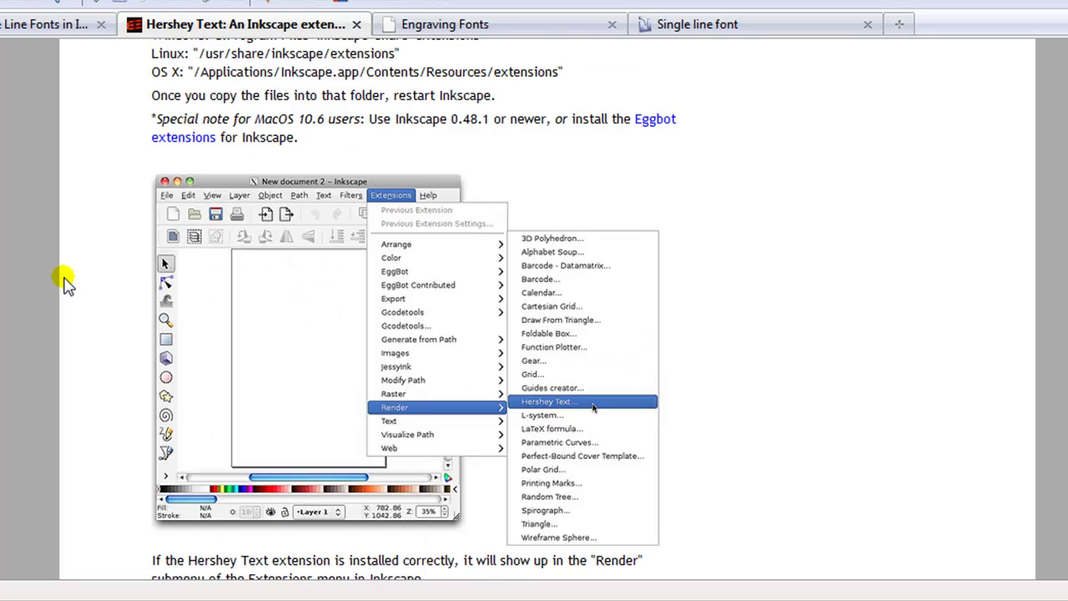
scroll(66, 283, up, 10)
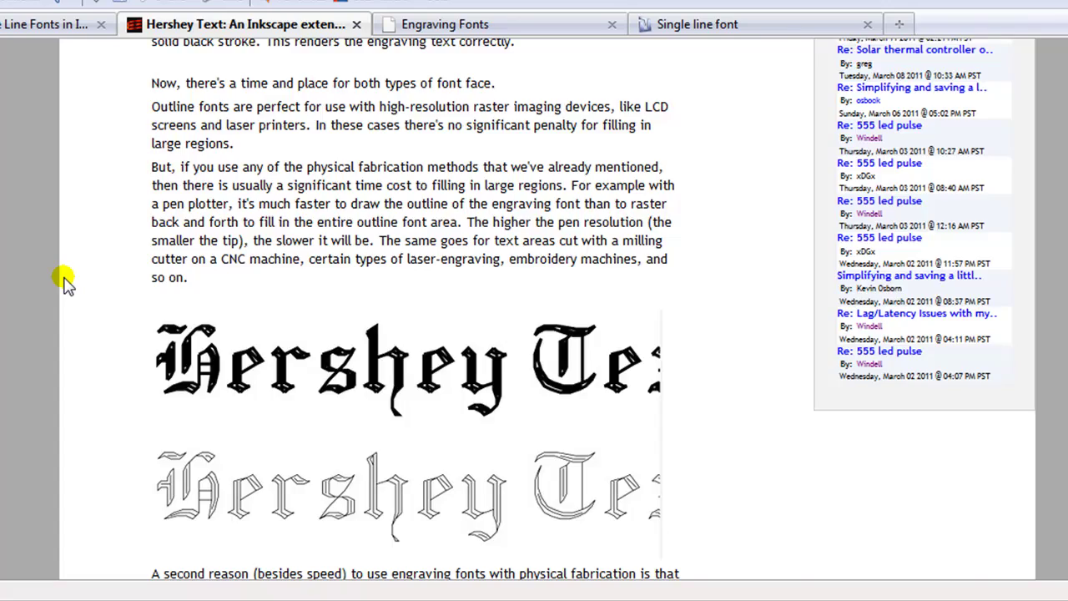
scroll(64, 281, up, 10)
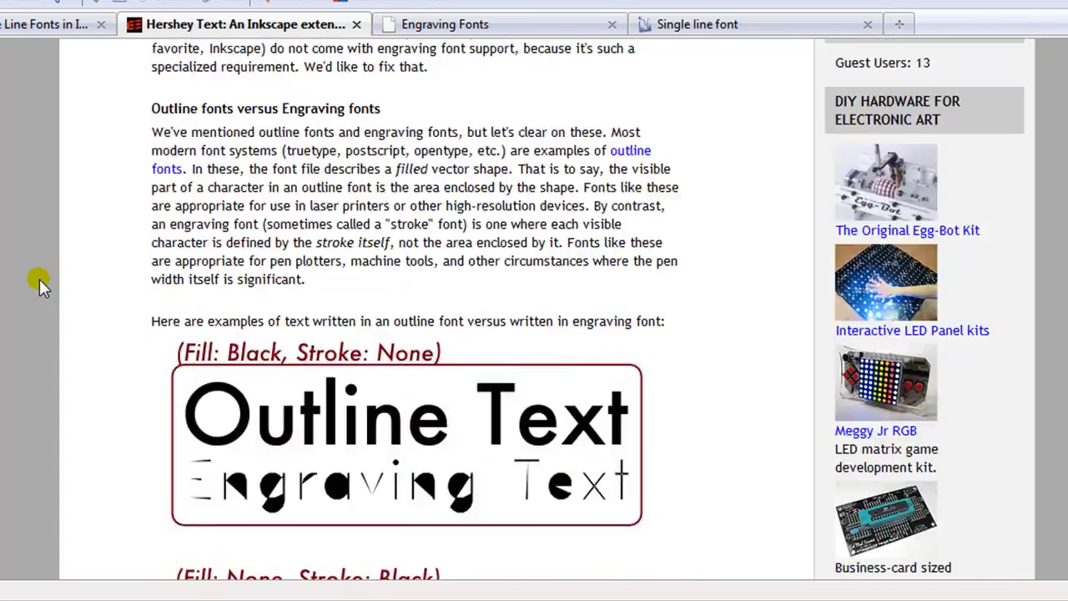
scroll(39, 279, up, 5)
scroll(39, 279, up, 4)
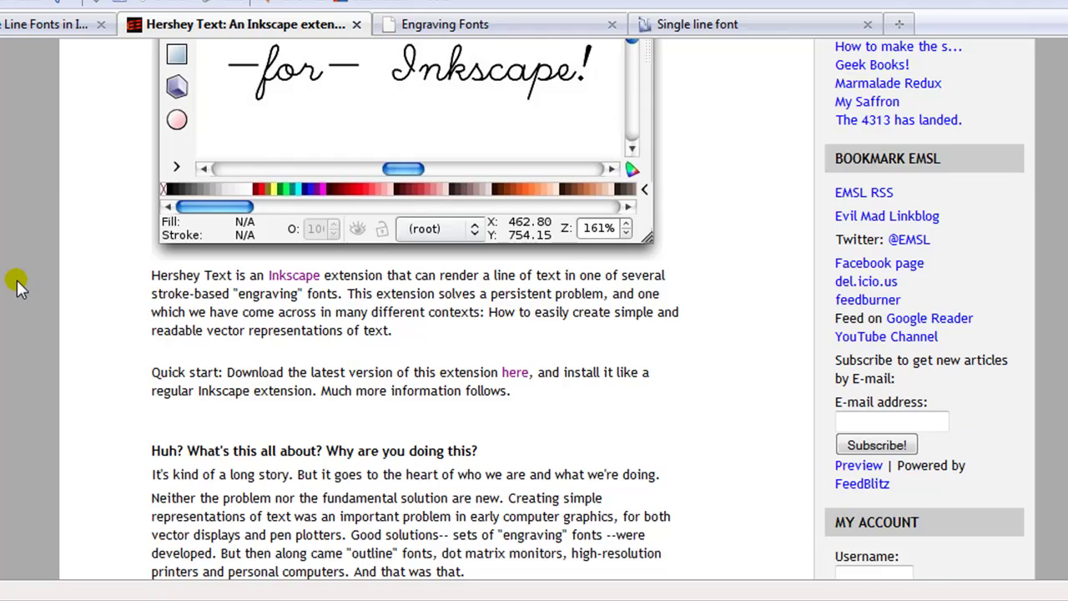
scroll(21, 283, up, 6)
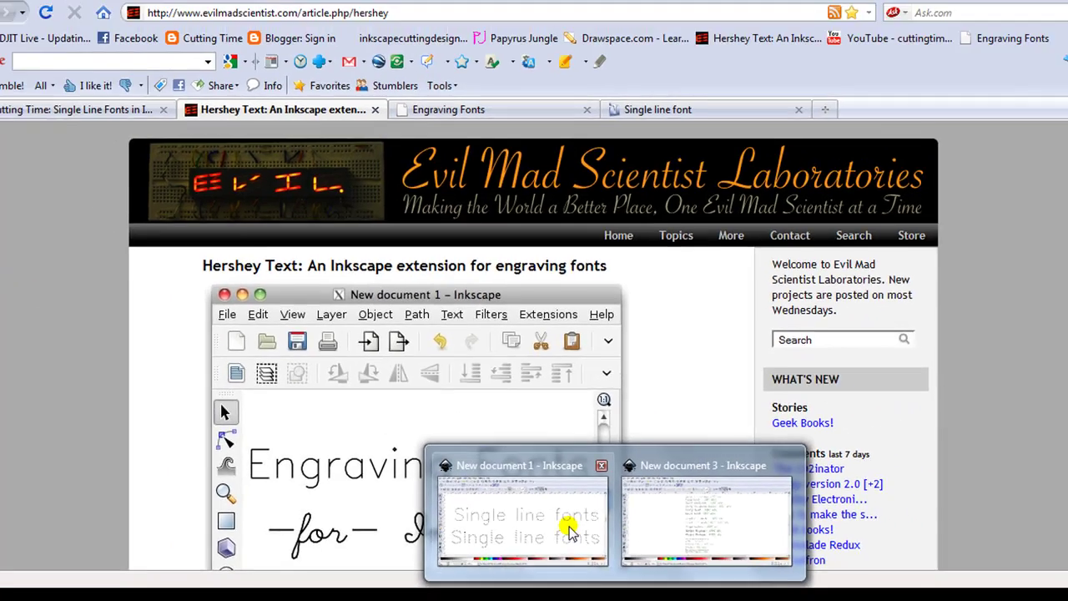
Back in Inkscape, delete both Single line fonts sample groups, top and dotted.
click(322, 488)
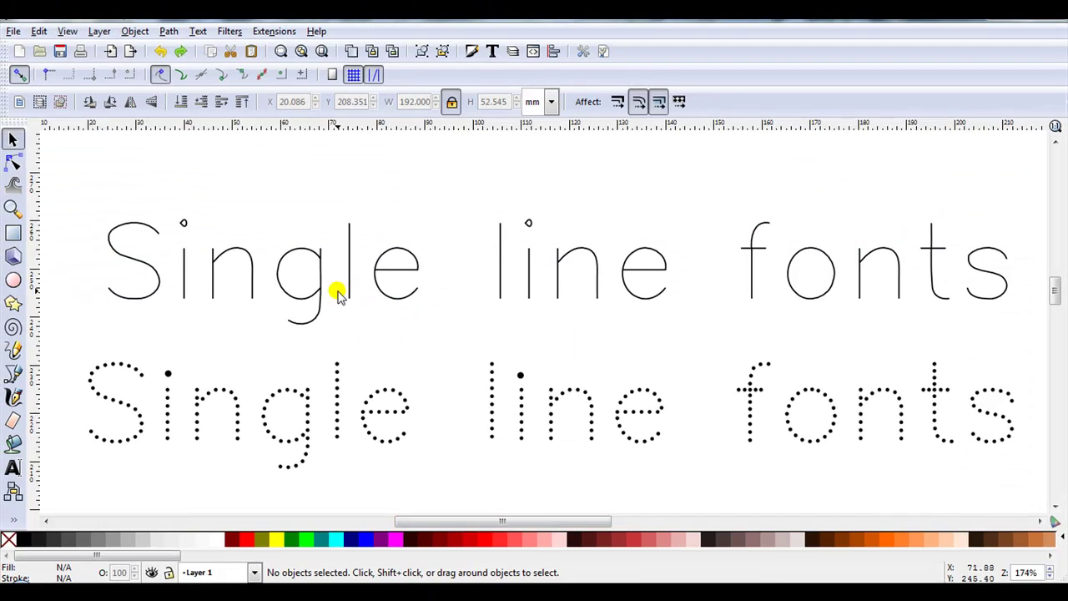
click(316, 279)
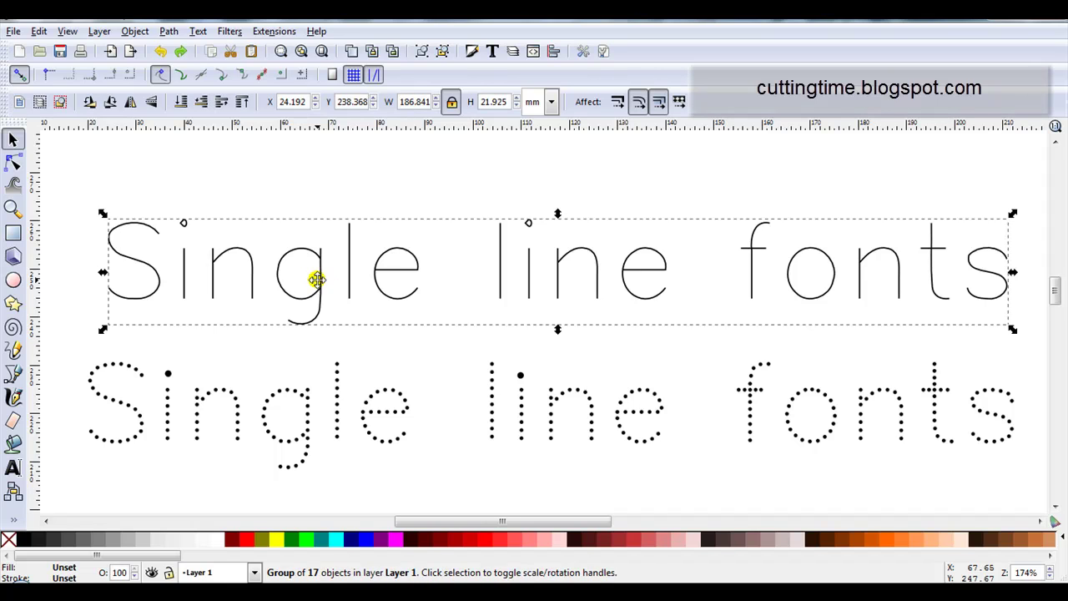
key(Delete)
click(335, 363)
key(Delete)
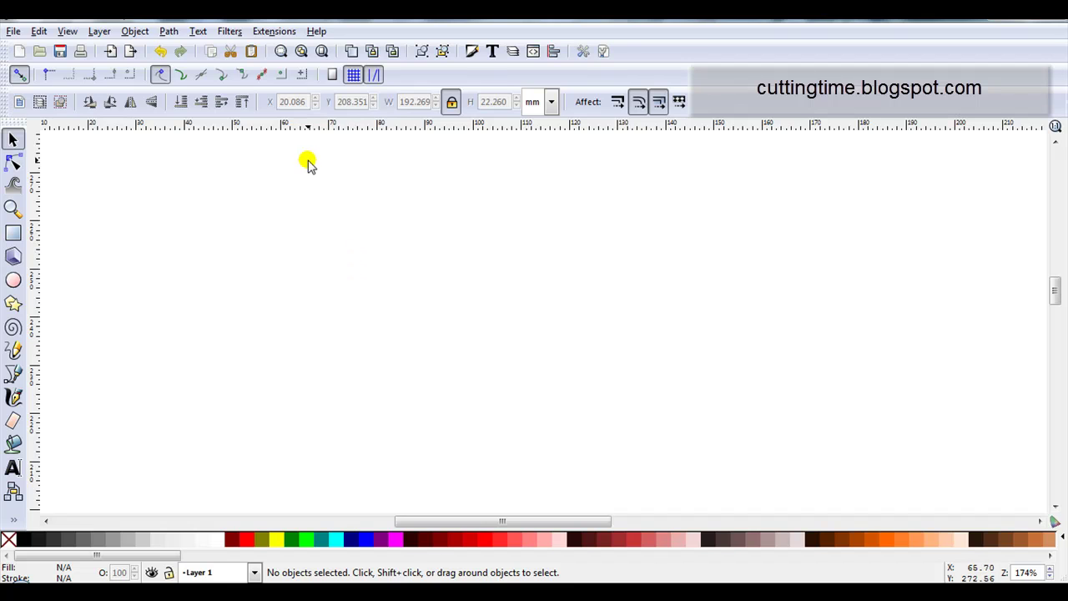
Launch the Extensions > Render > Hershey Text extension.
click(283, 33)
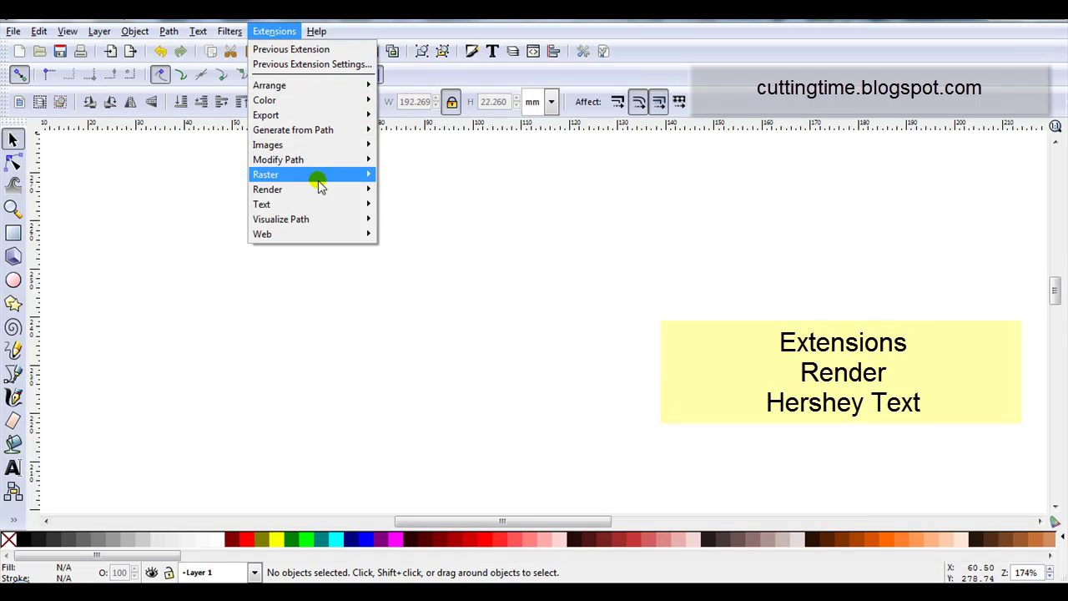
mouse_move(323, 192)
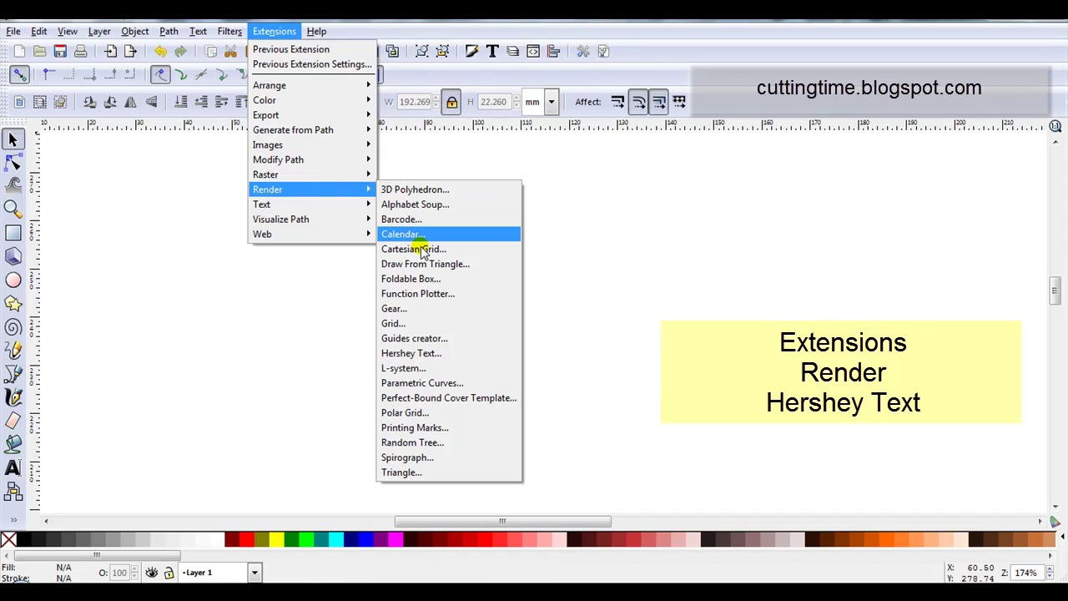
click(451, 354)
Move the Hershey Text dialog aside and browse its Font face list of Hershey fonts.
drag(485, 163, 278, 172)
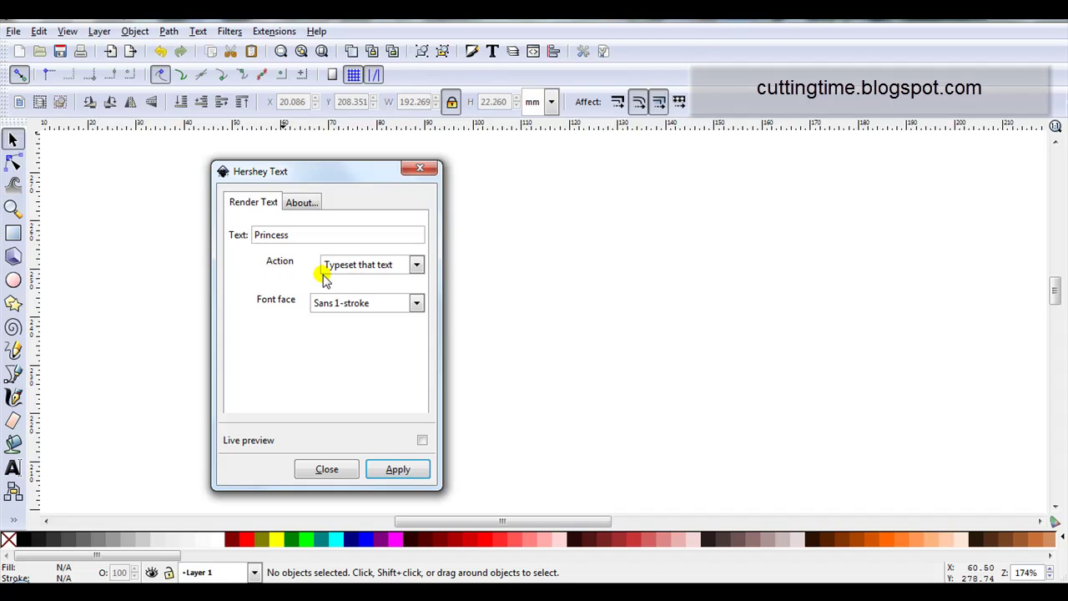
click(416, 305)
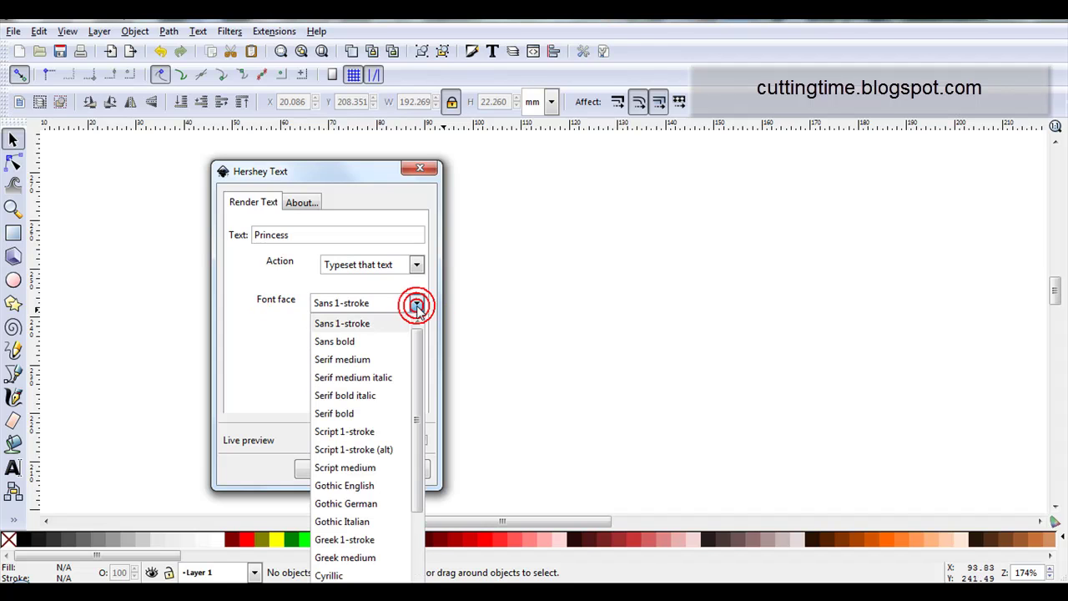
scroll(377, 400, down, 3)
scroll(375, 451, up, 3)
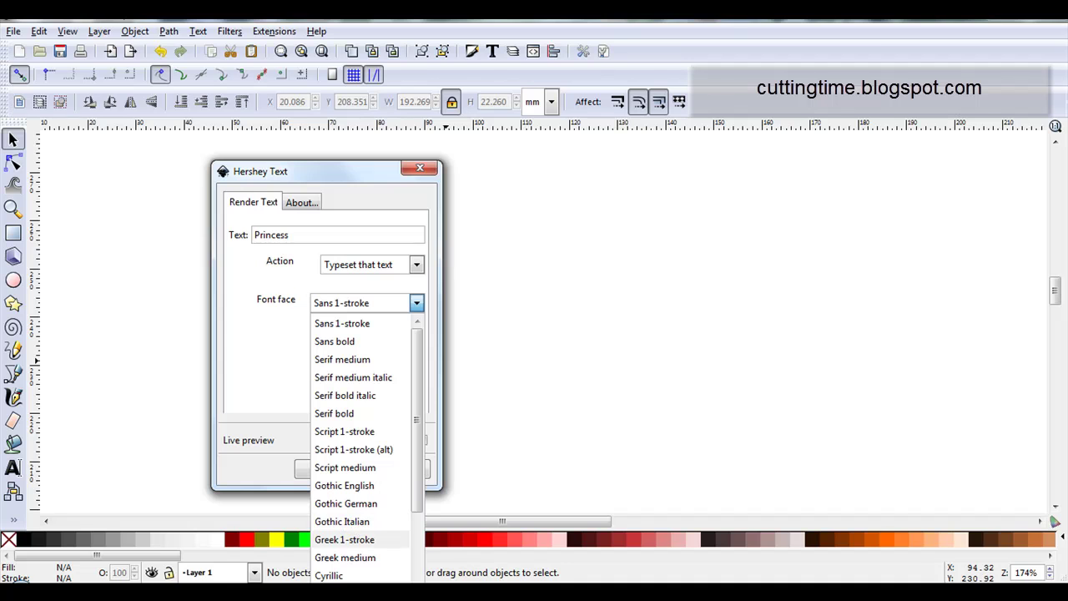
Scroll the Cutting Time blog's single-line font samples down to the Math, Symbolic and Markers fonts.
click(119, 512)
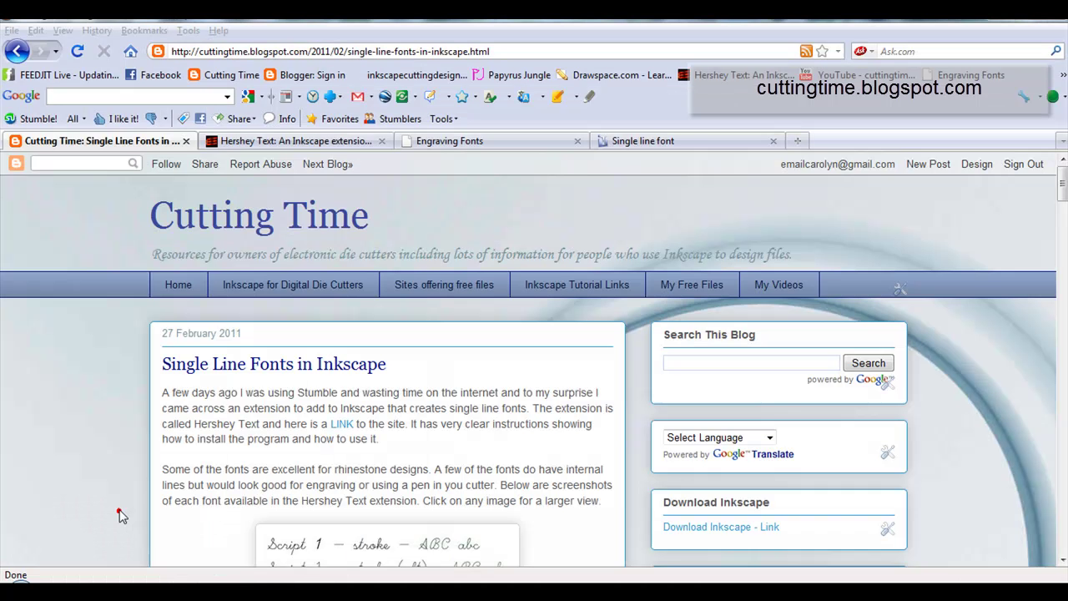
scroll(206, 488, down, 5)
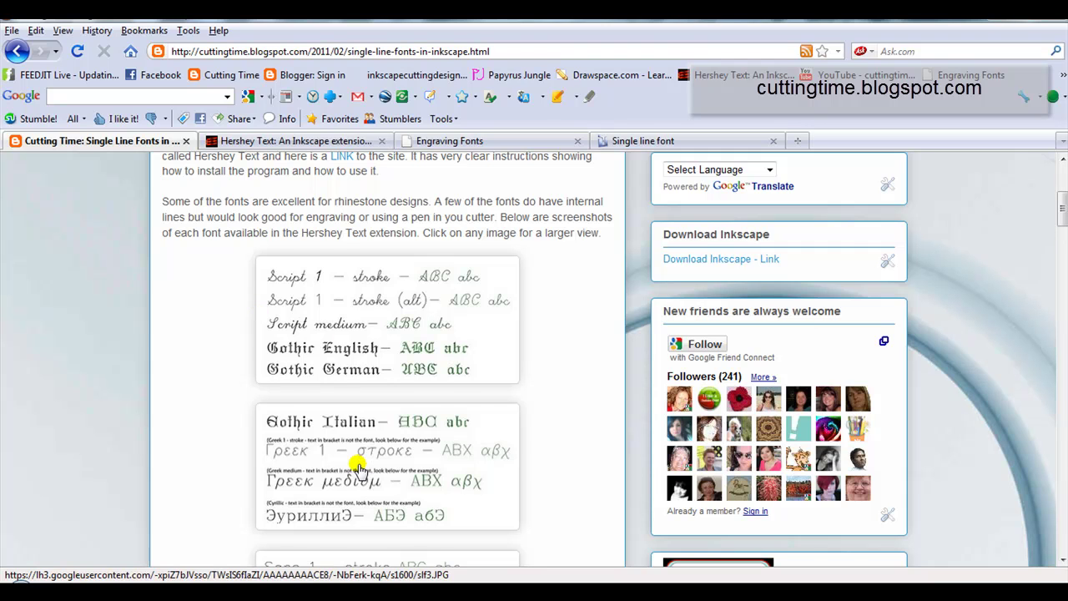
scroll(358, 467, down, 2)
scroll(370, 460, down, 2)
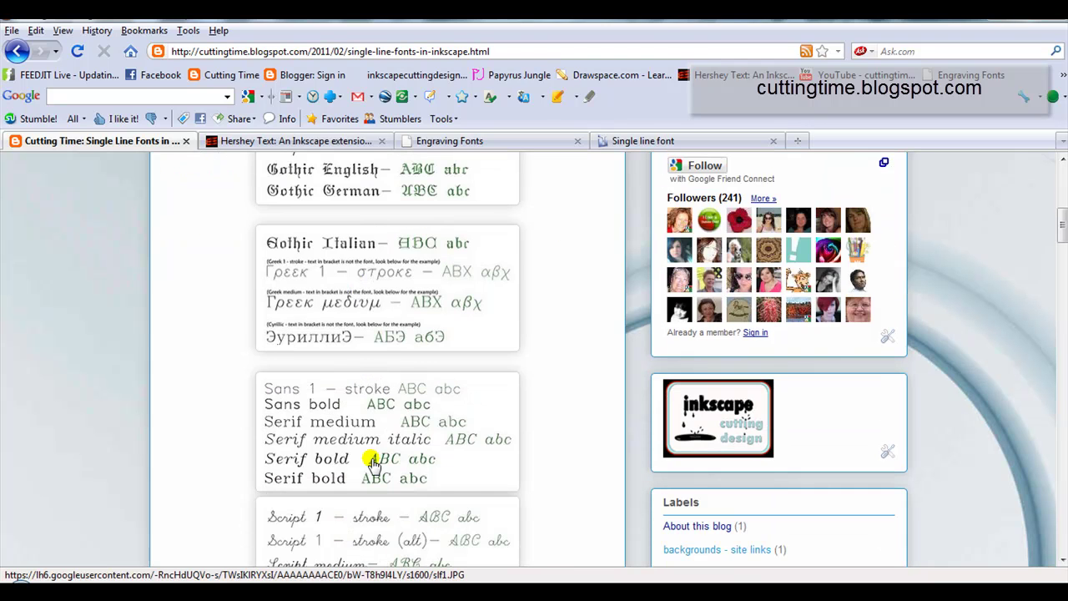
scroll(373, 463, down, 15)
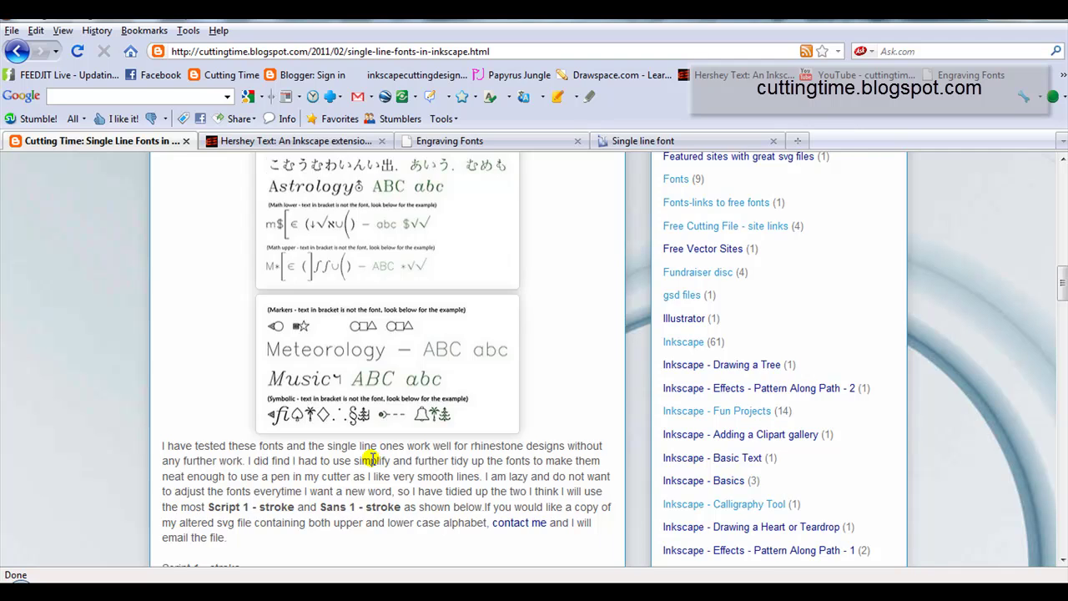
scroll(405, 430, down, 10)
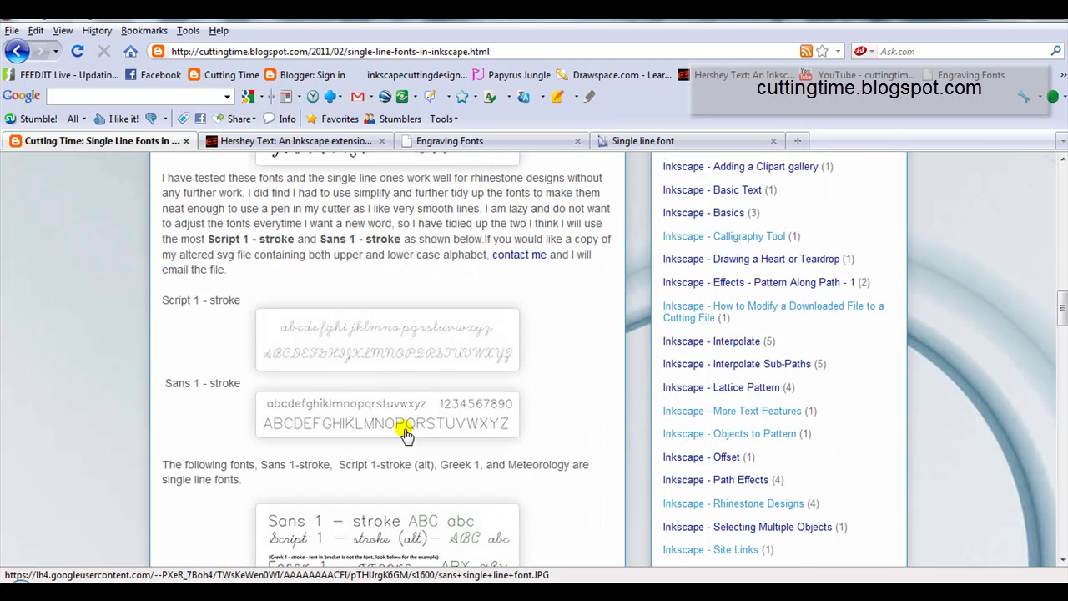
scroll(404, 441, down, 2)
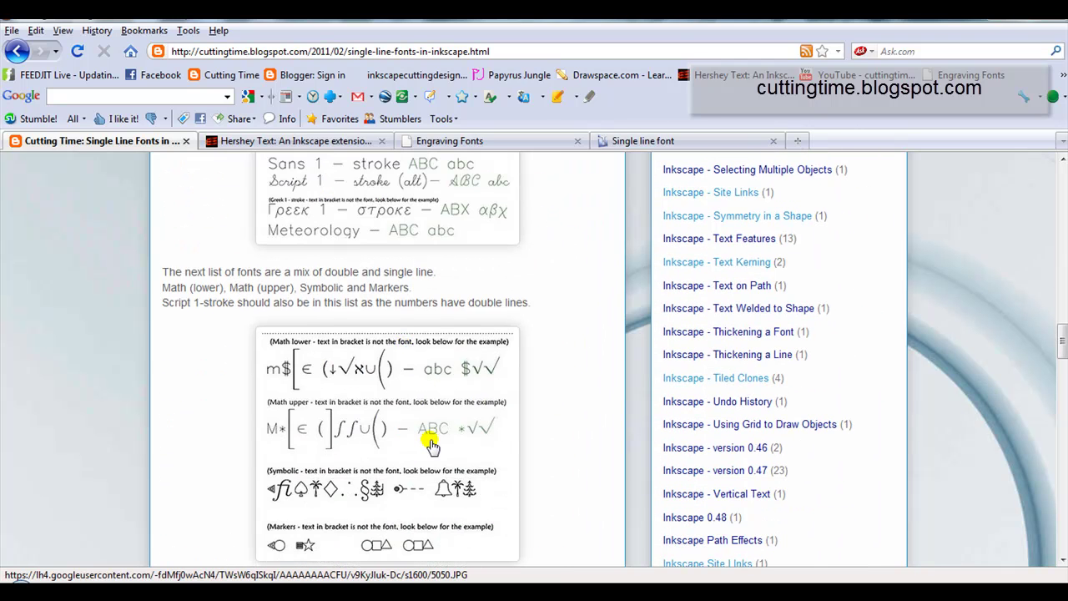
scroll(424, 441, down, 2)
scroll(403, 551, up, 2)
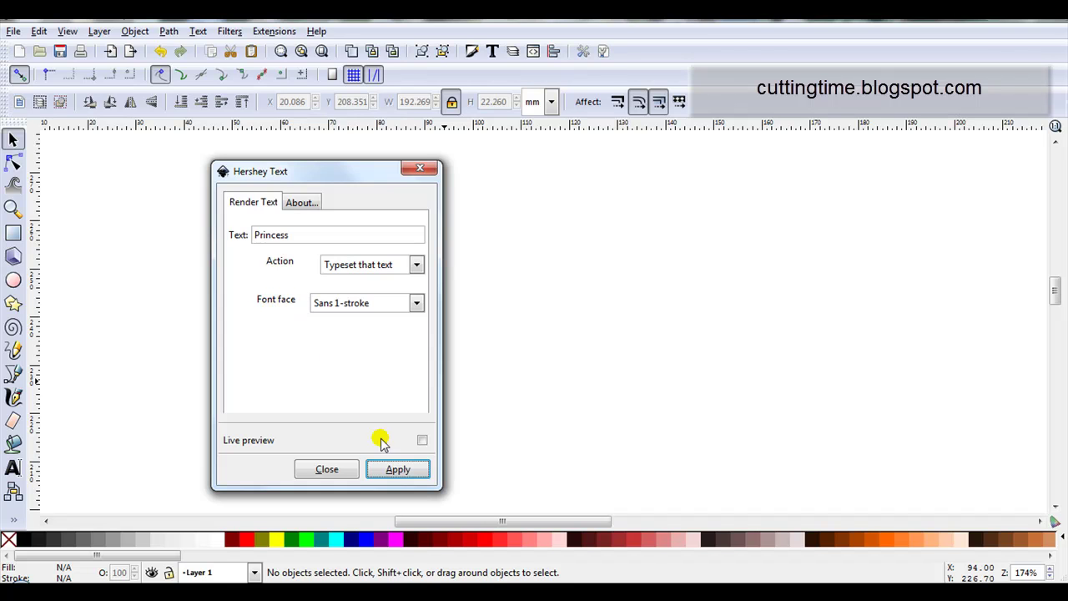
Render 'Princess' in Sans 1-stroke with Hershey Text and move the lettering up and left.
click(397, 469)
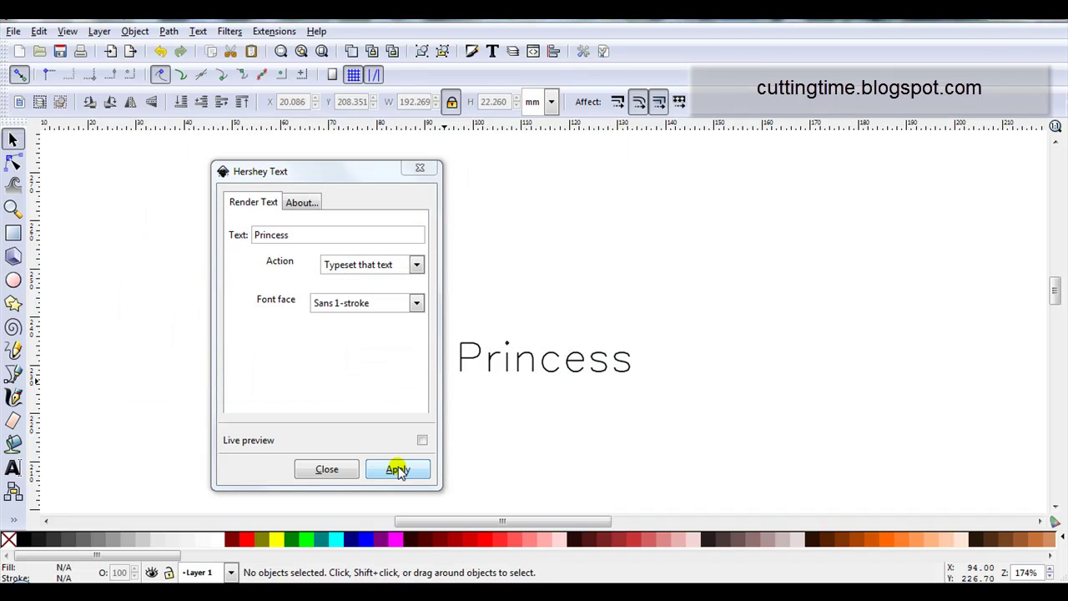
click(423, 173)
drag(537, 360, 309, 298)
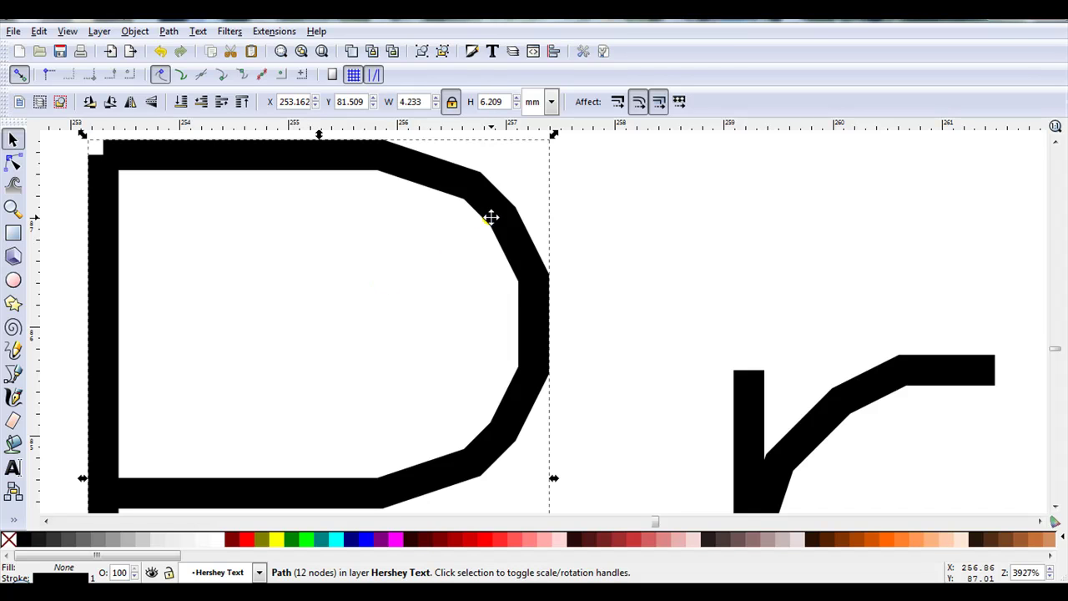
scroll(350, 269, down, 5)
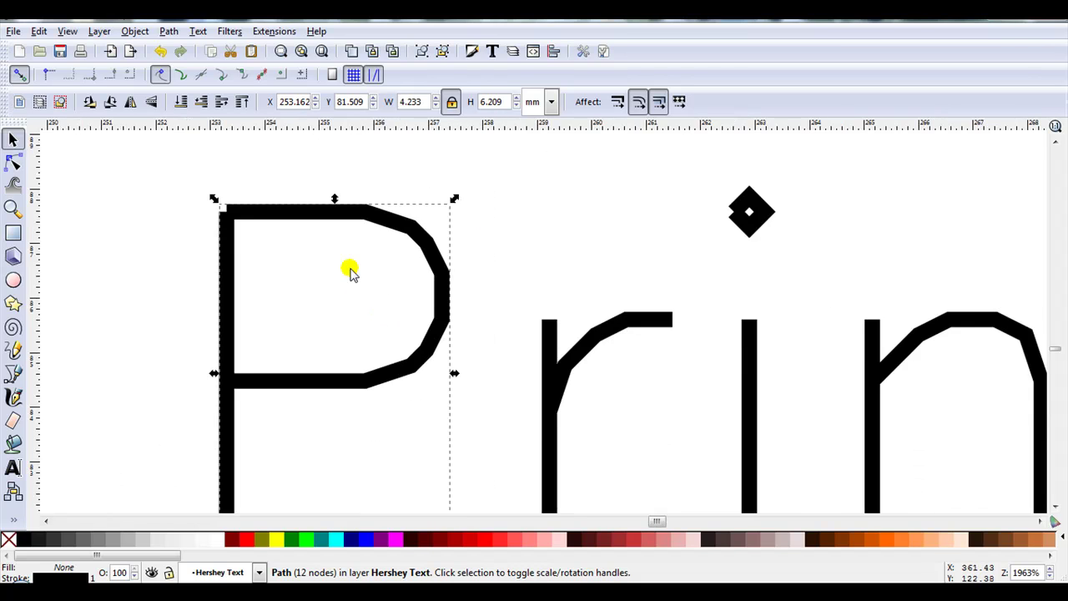
Select all eight letter paths and run Path > Simplify on them twice.
drag(195, 178, 1020, 422)
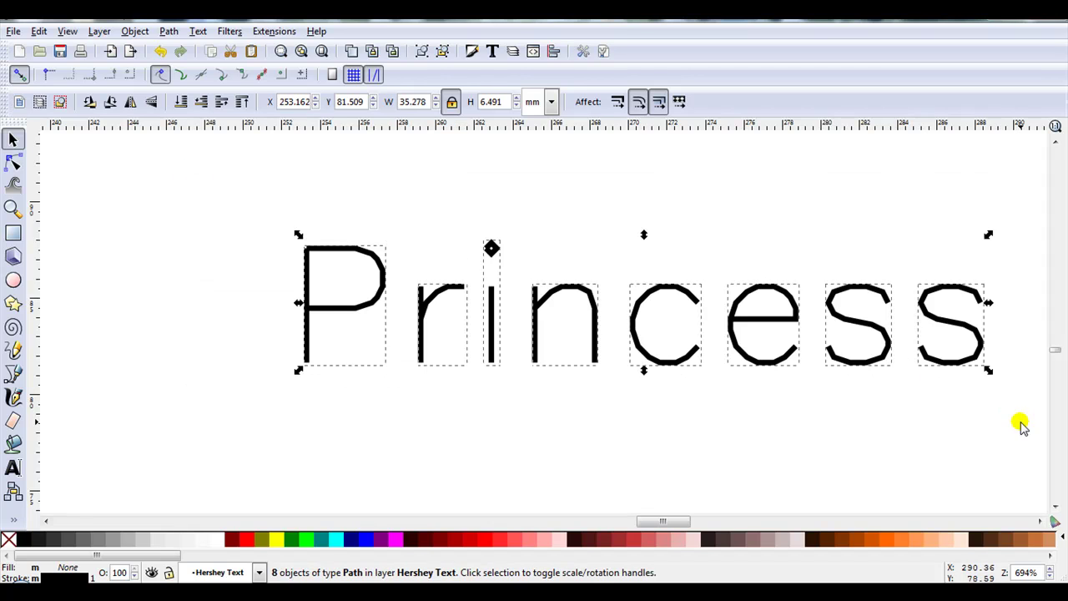
click(168, 32)
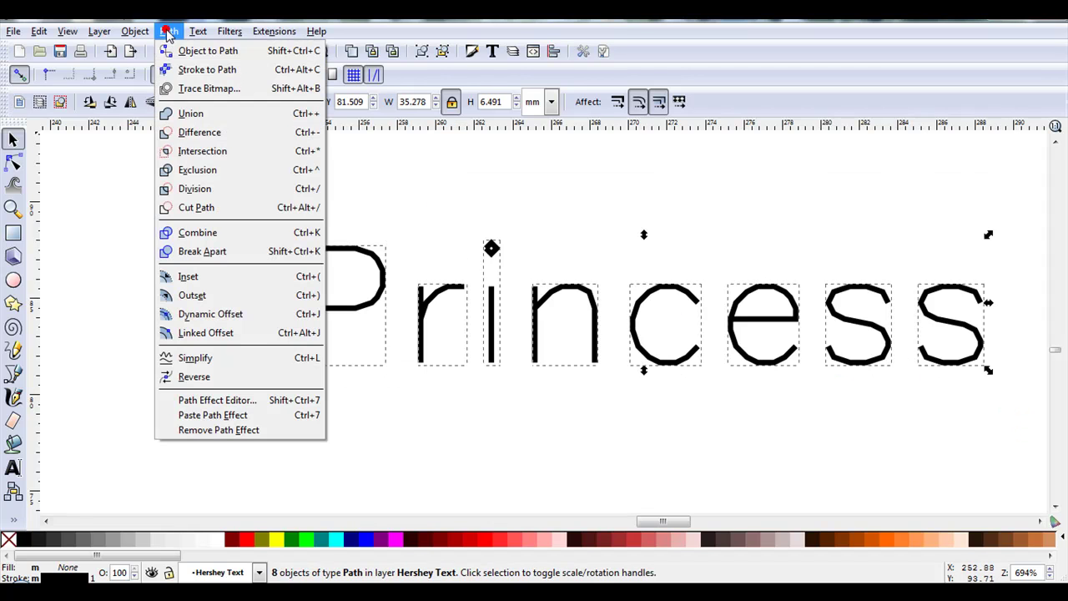
click(200, 358)
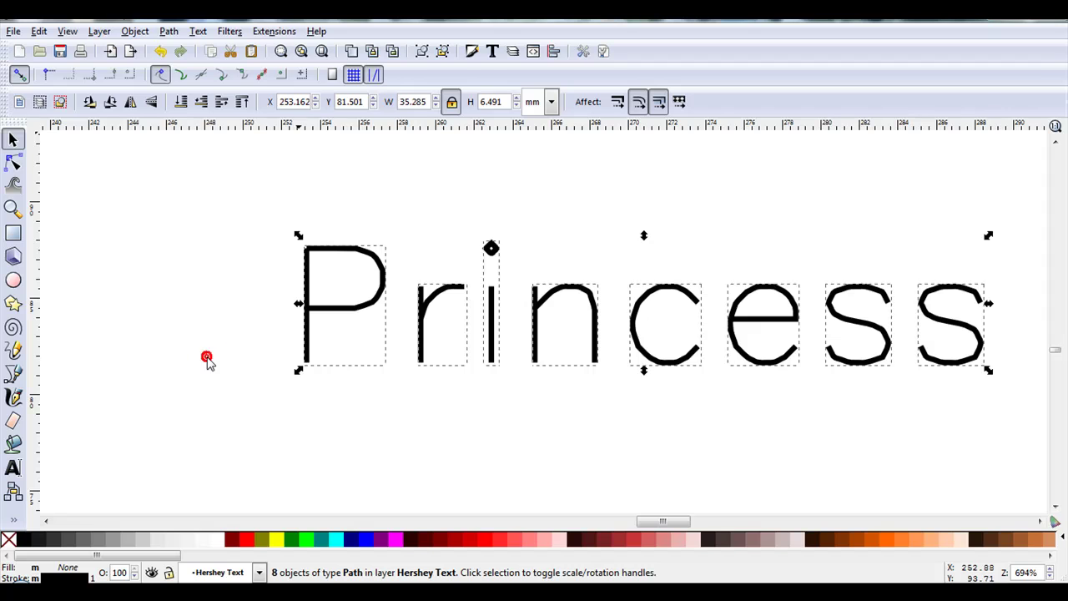
scroll(355, 286, up, 2)
scroll(355, 286, up, 2)
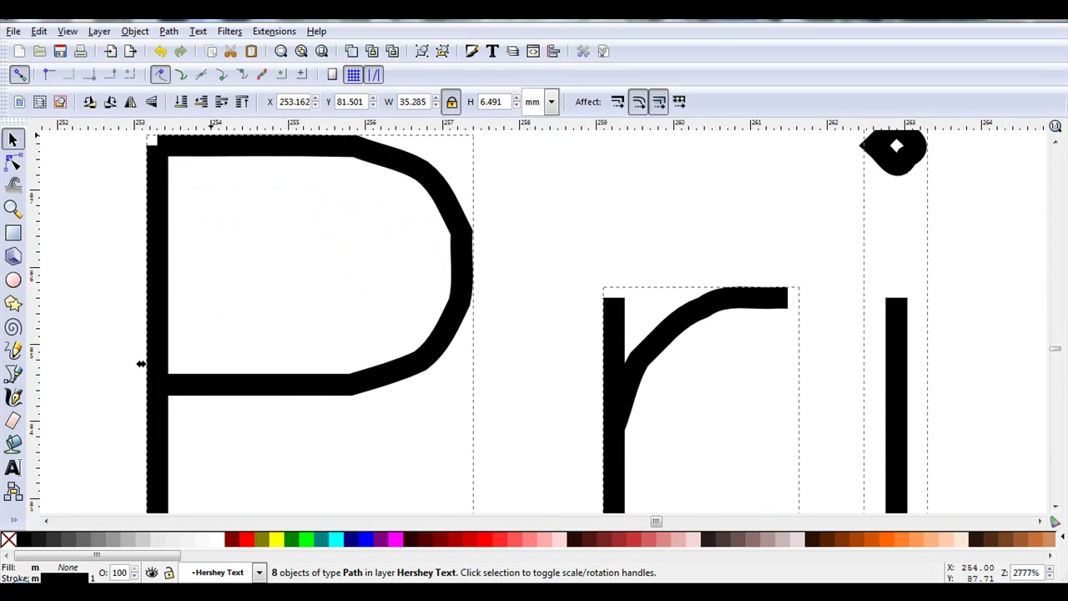
click(169, 31)
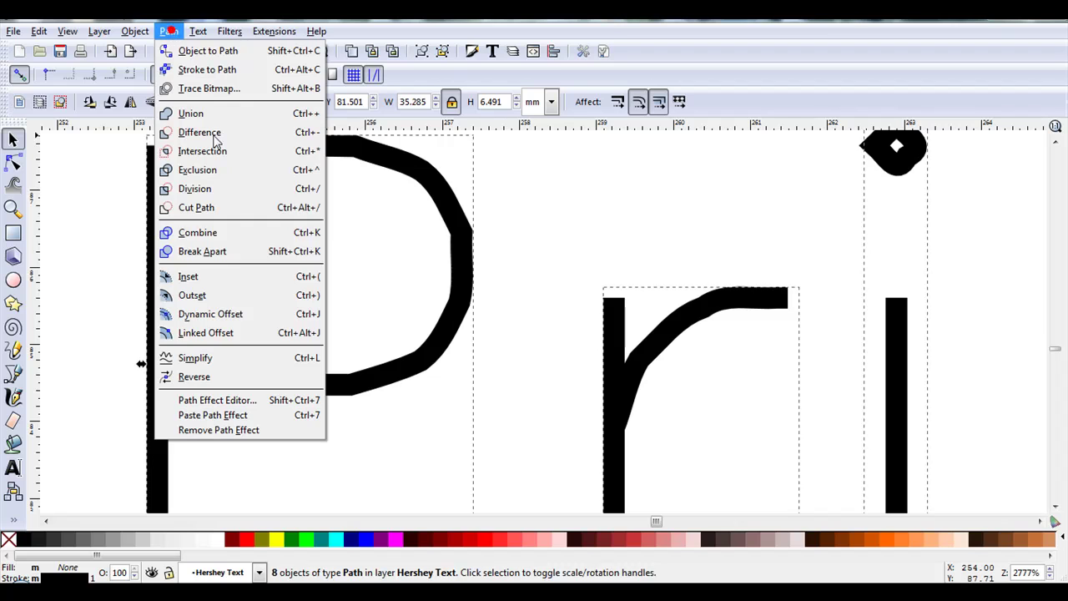
click(234, 356)
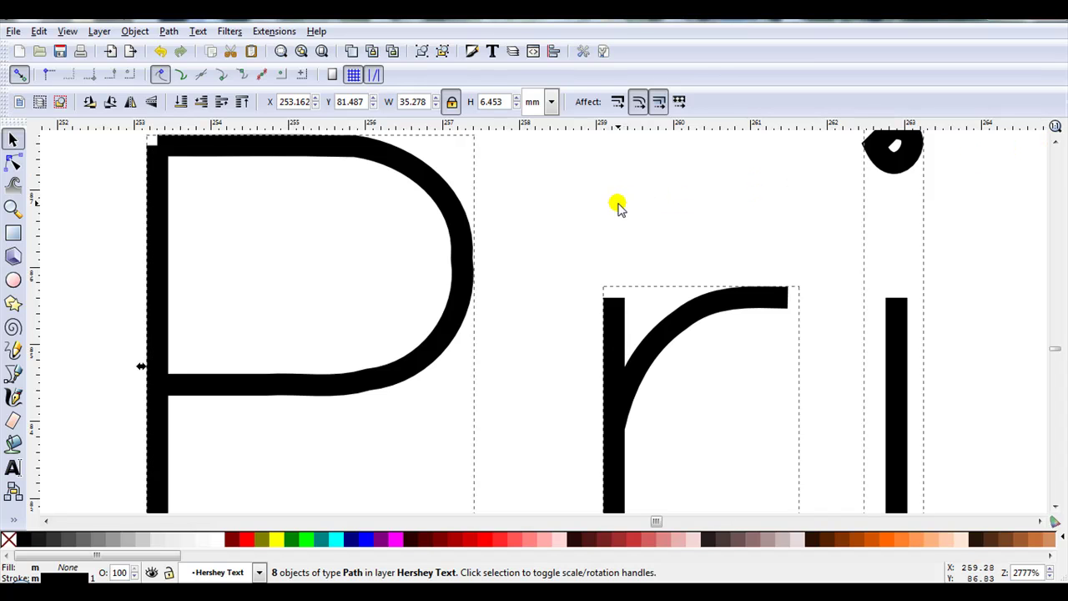
click(591, 207)
scroll(458, 252, up, 2)
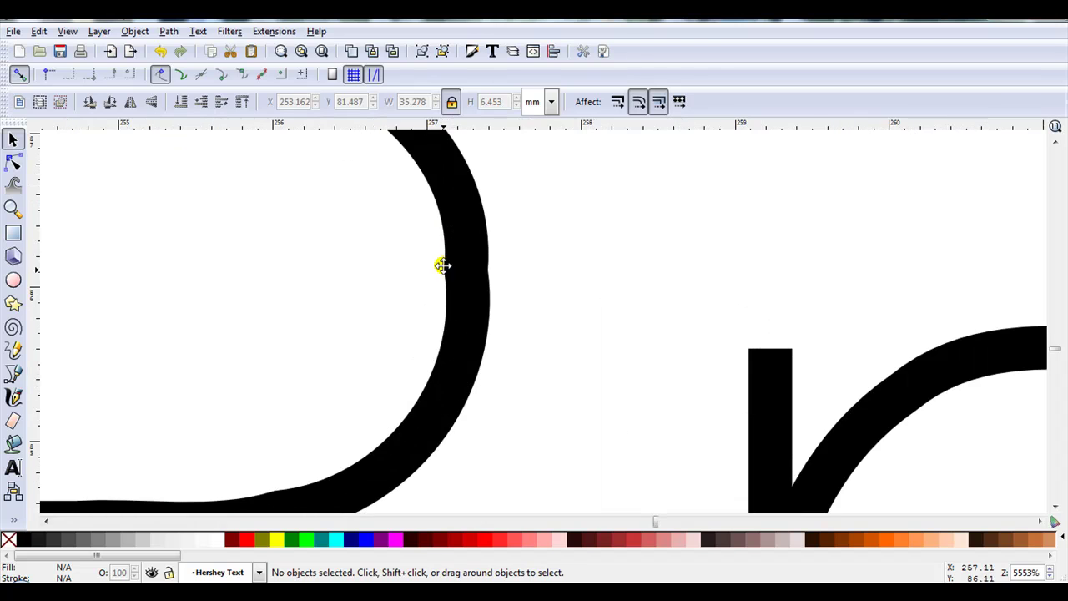
double_click(472, 277)
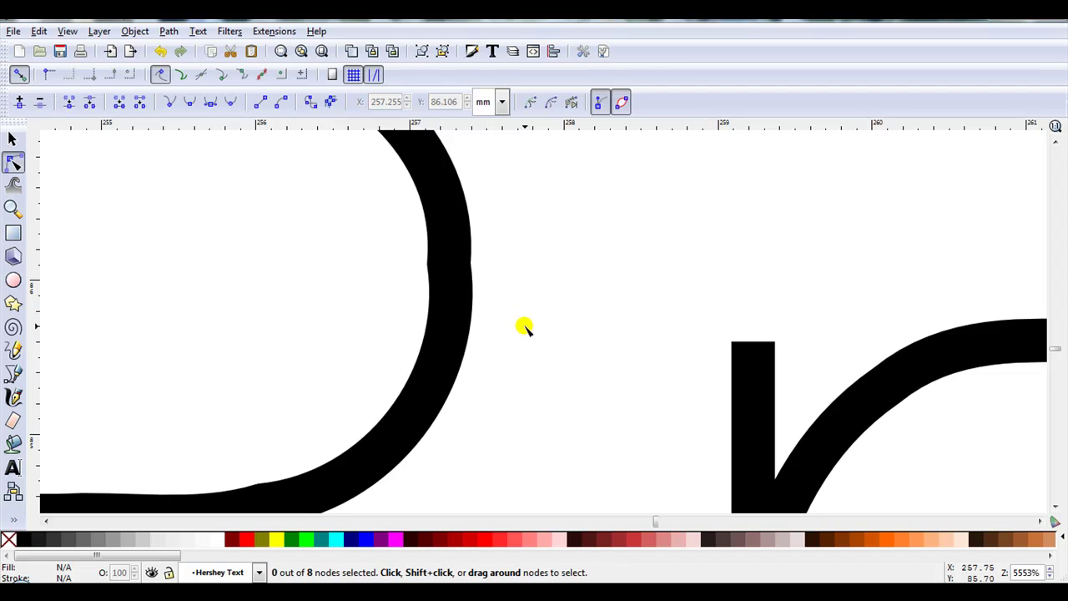
click(469, 288)
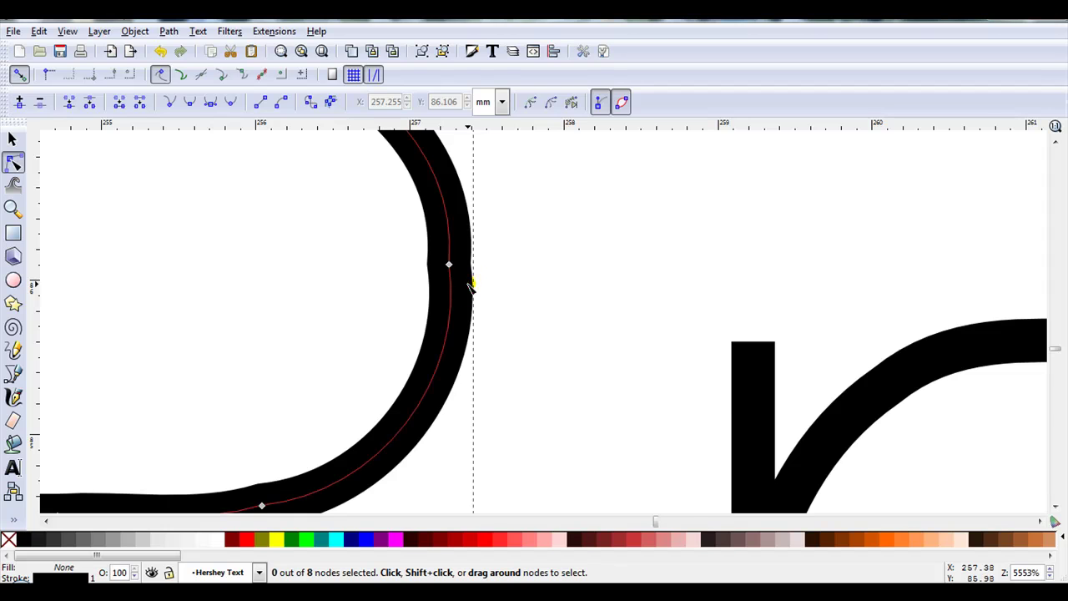
scroll(494, 294, down, 1)
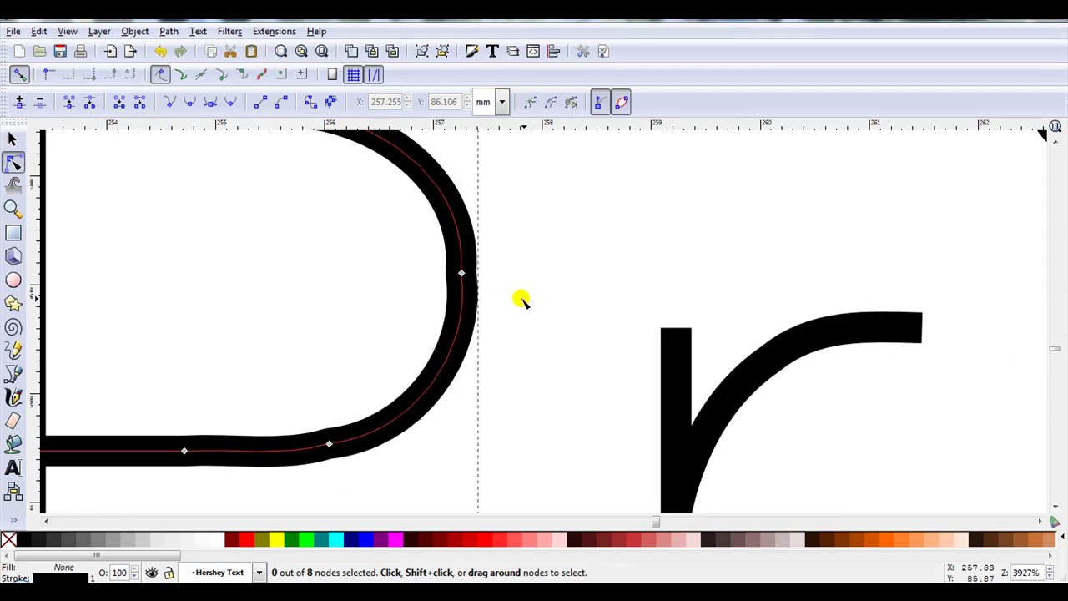
scroll(487, 306, down, 2)
click(467, 284)
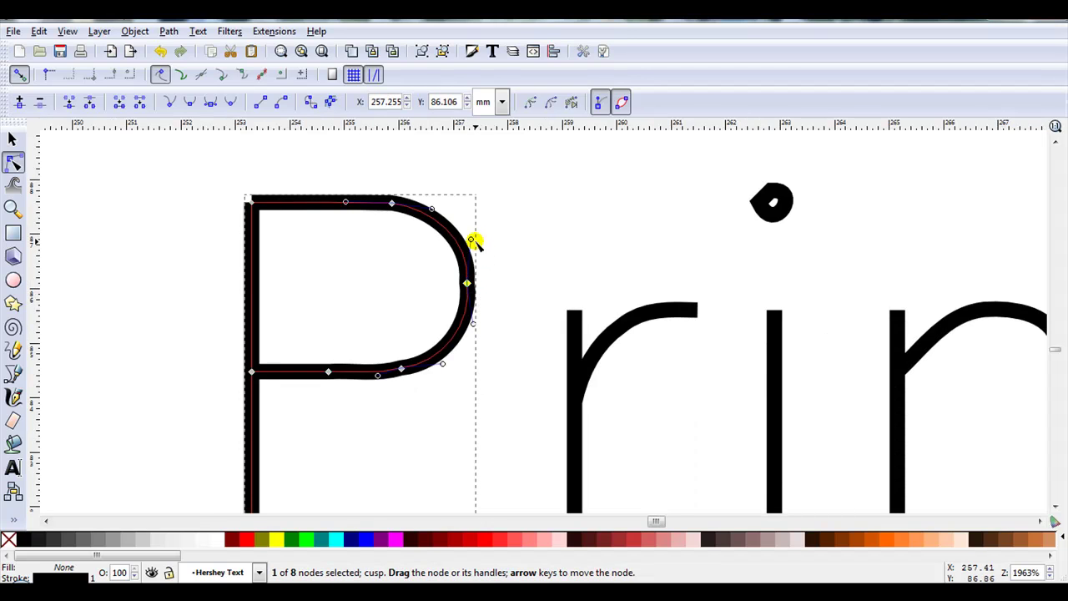
drag(472, 242, 480, 260)
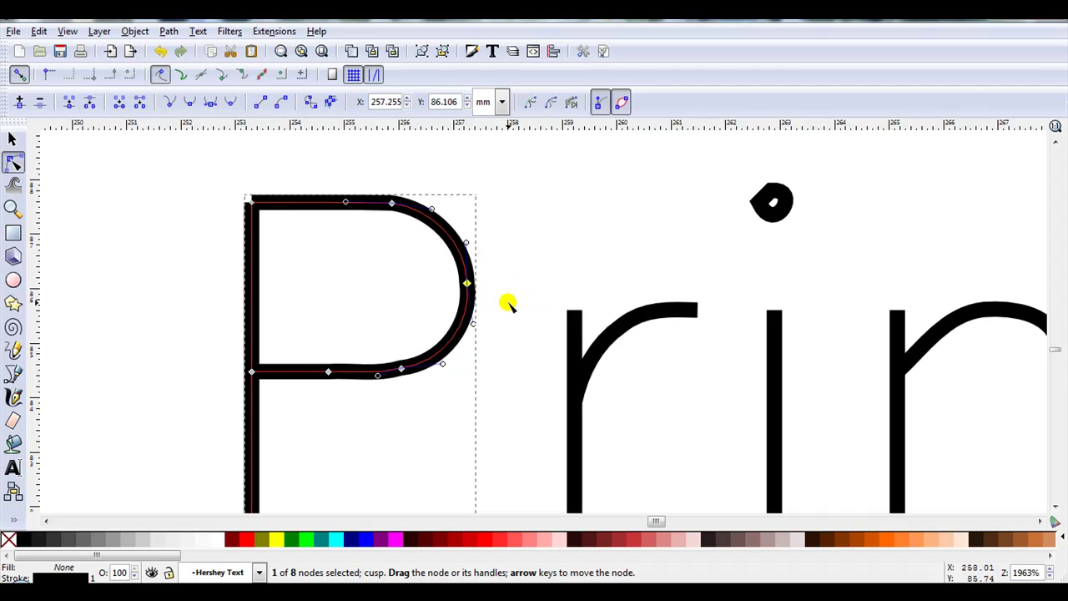
key(Delete)
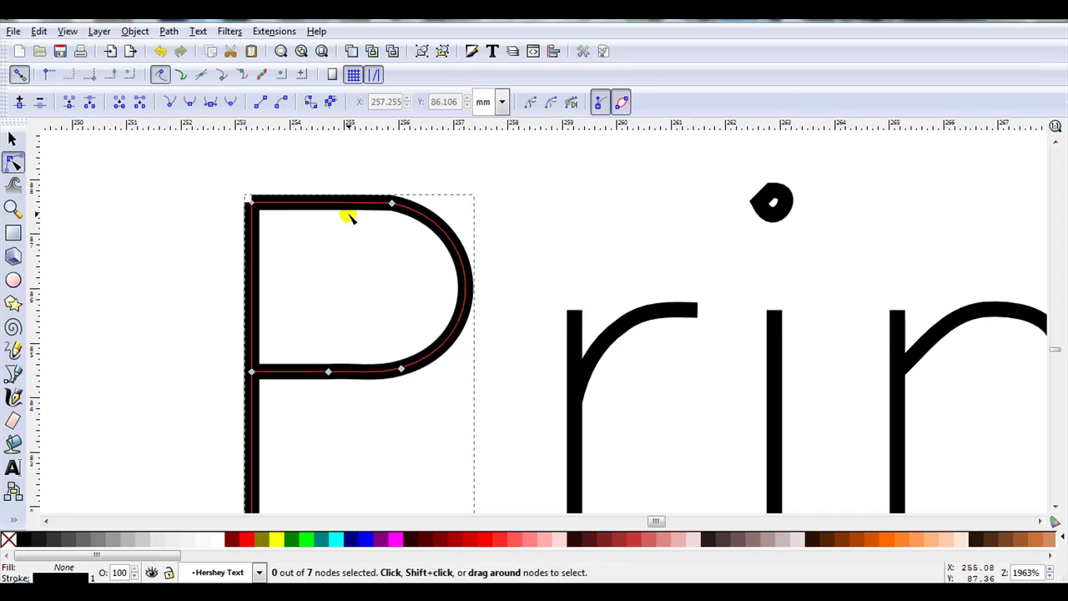
scroll(659, 344, up, 1)
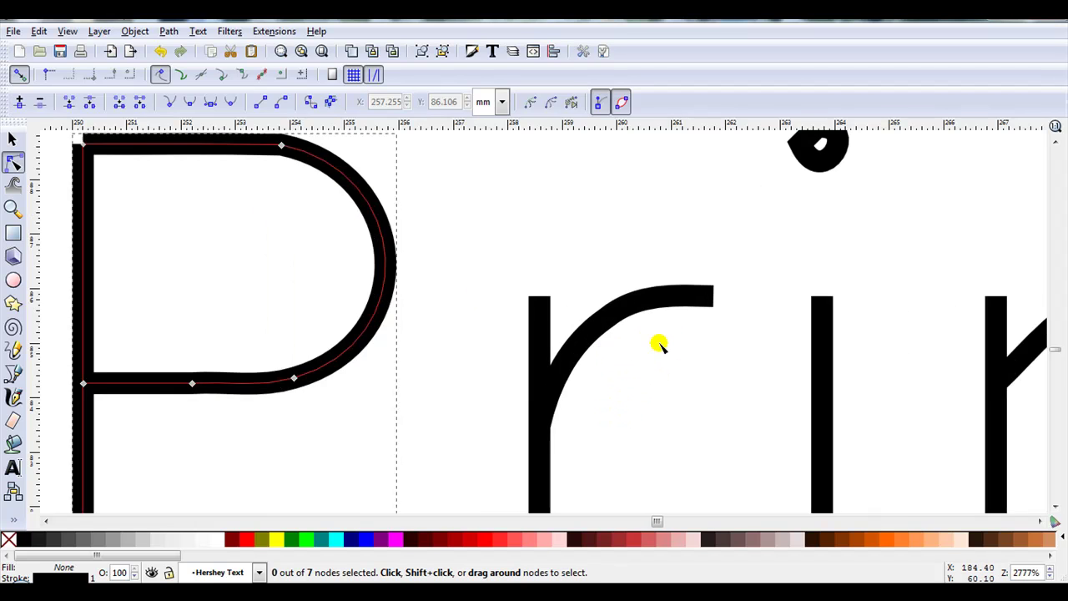
scroll(659, 345, up, 1)
click(620, 292)
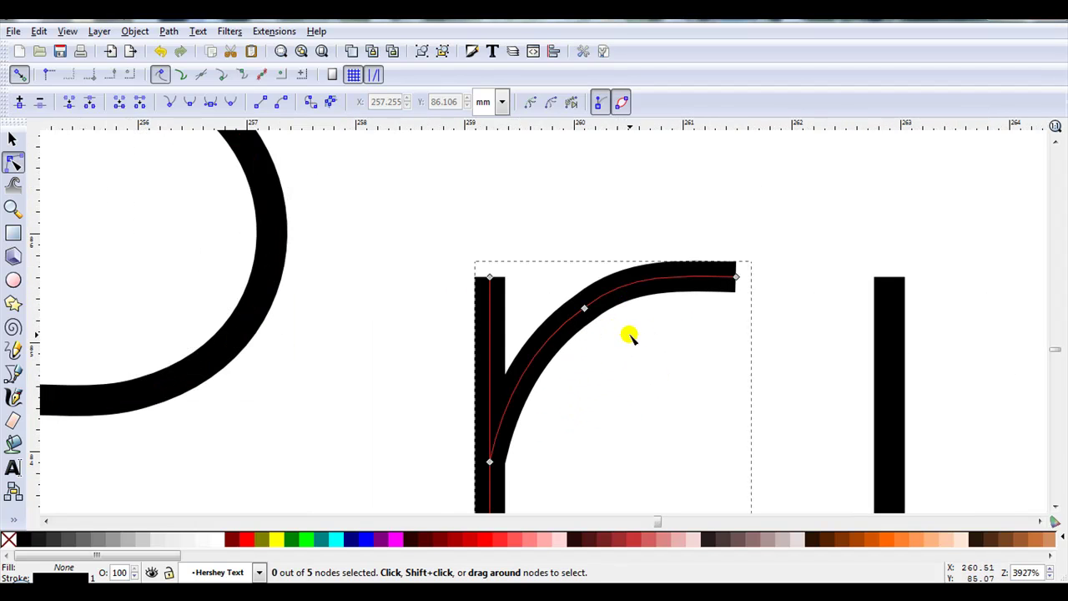
scroll(421, 279, down, 2)
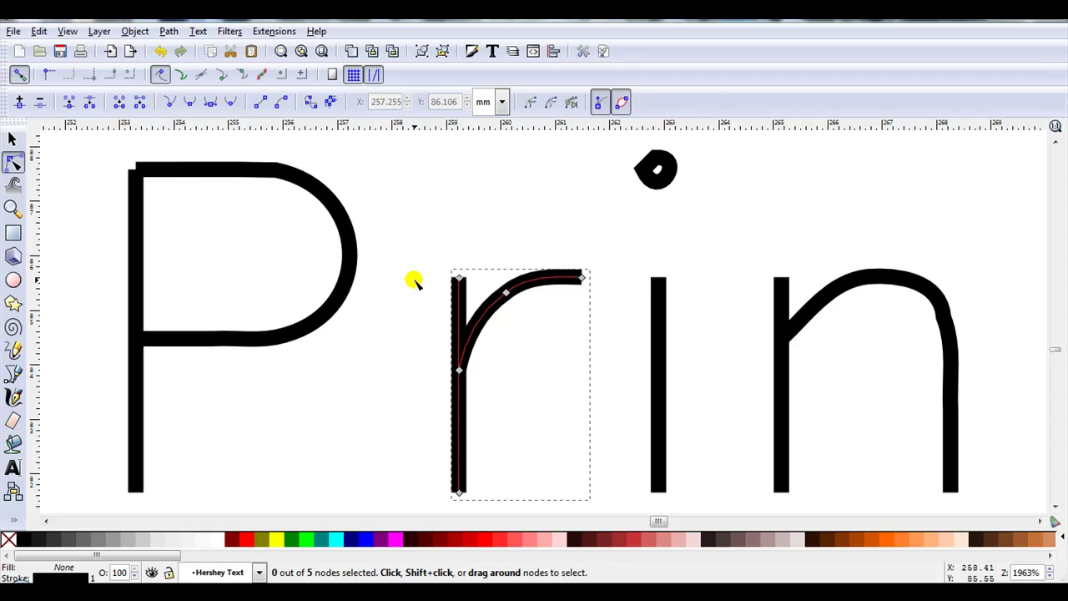
click(954, 327)
scroll(972, 336, up, 3)
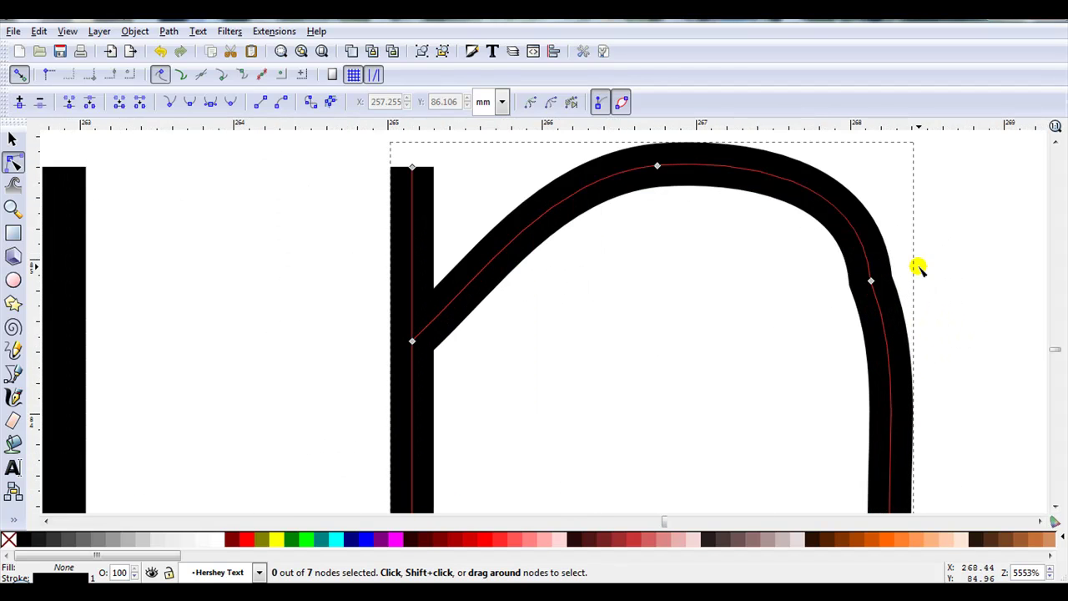
click(872, 283)
key(Delete)
scroll(751, 279, down, 3)
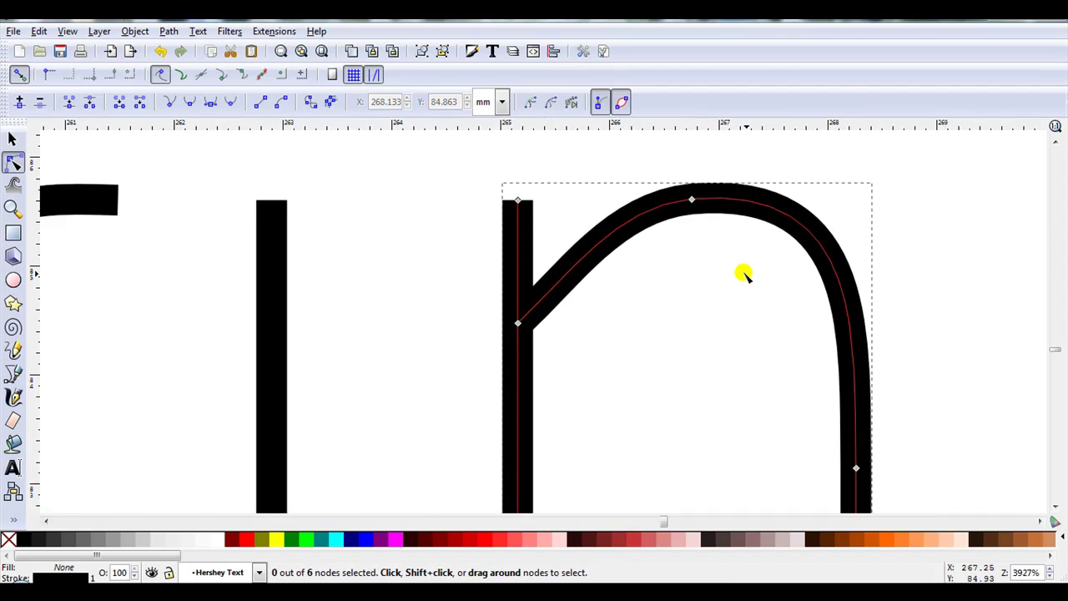
click(689, 293)
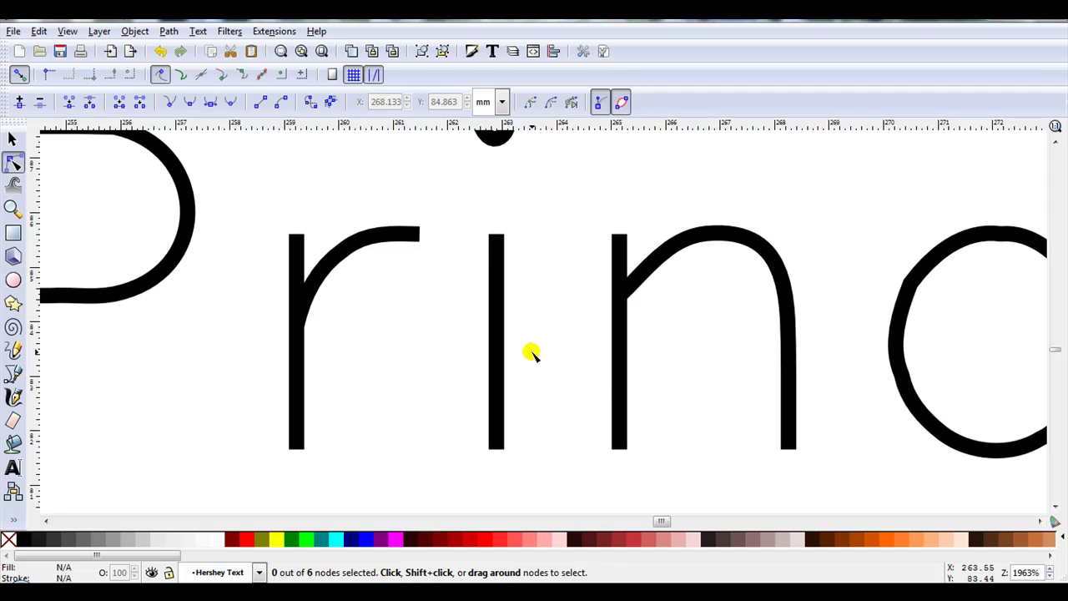
drag(661, 522, 672, 520)
click(654, 456)
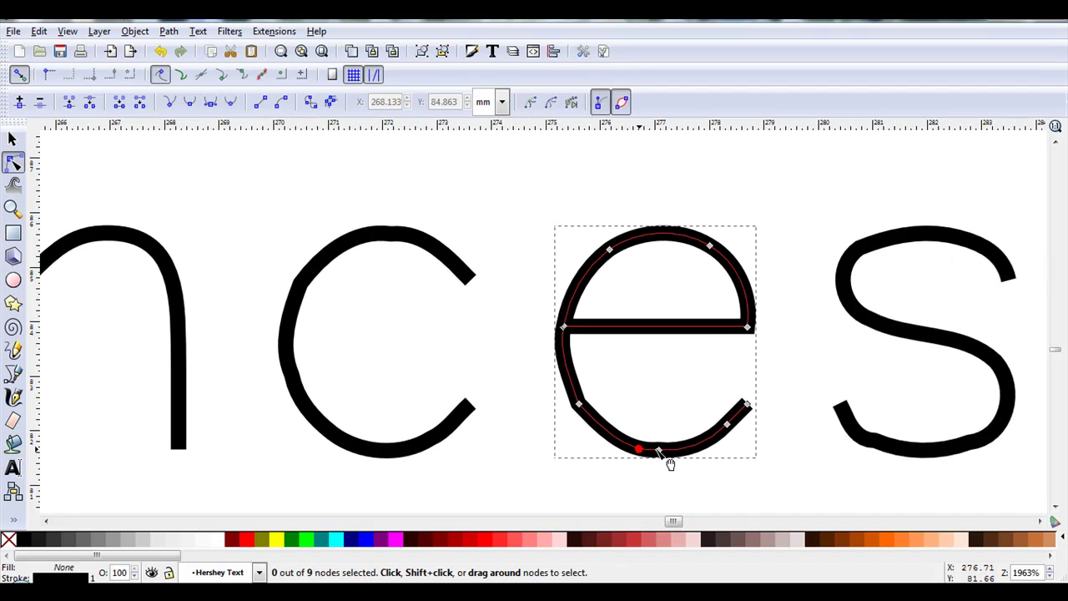
click(883, 448)
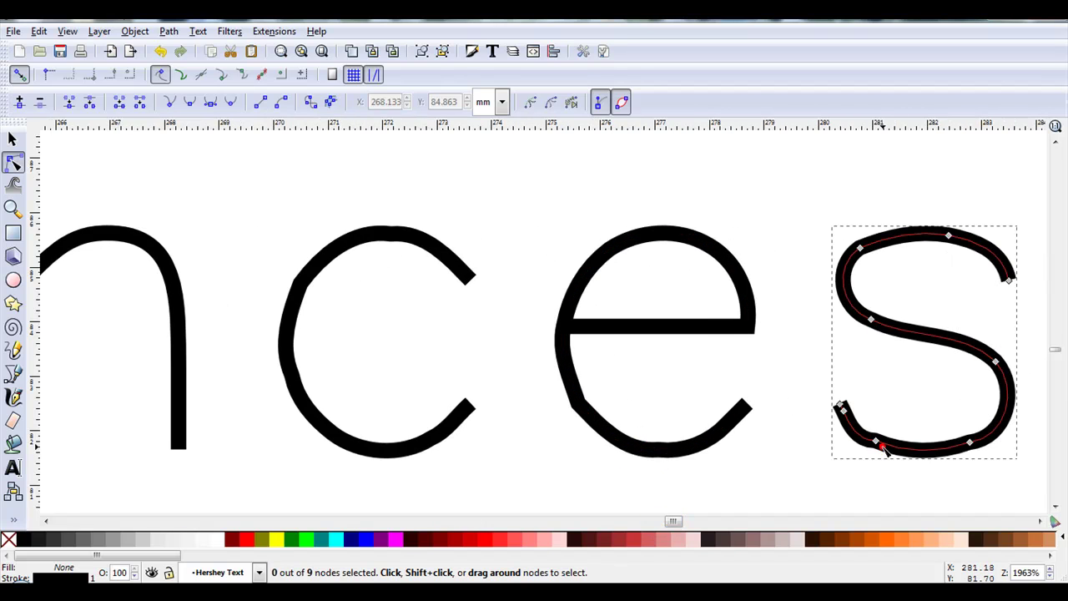
click(888, 453)
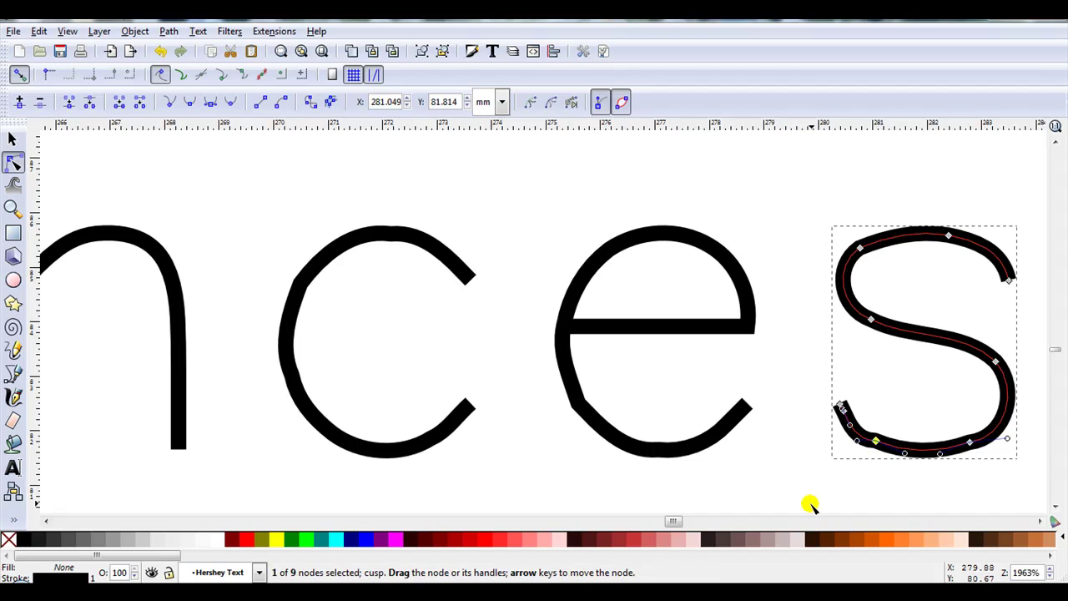
click(810, 498)
click(621, 444)
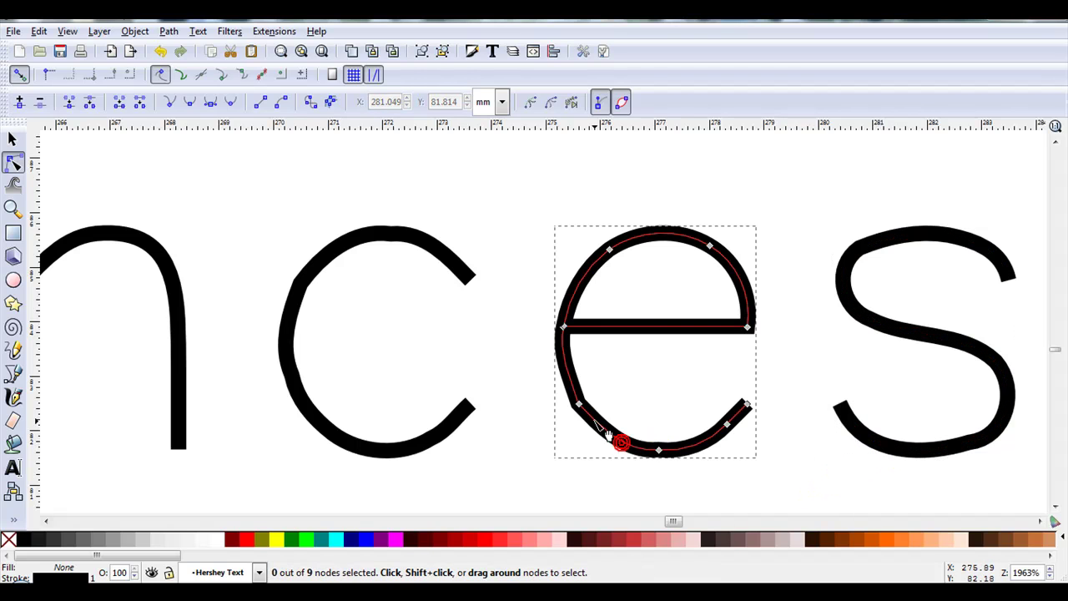
click(586, 412)
click(543, 431)
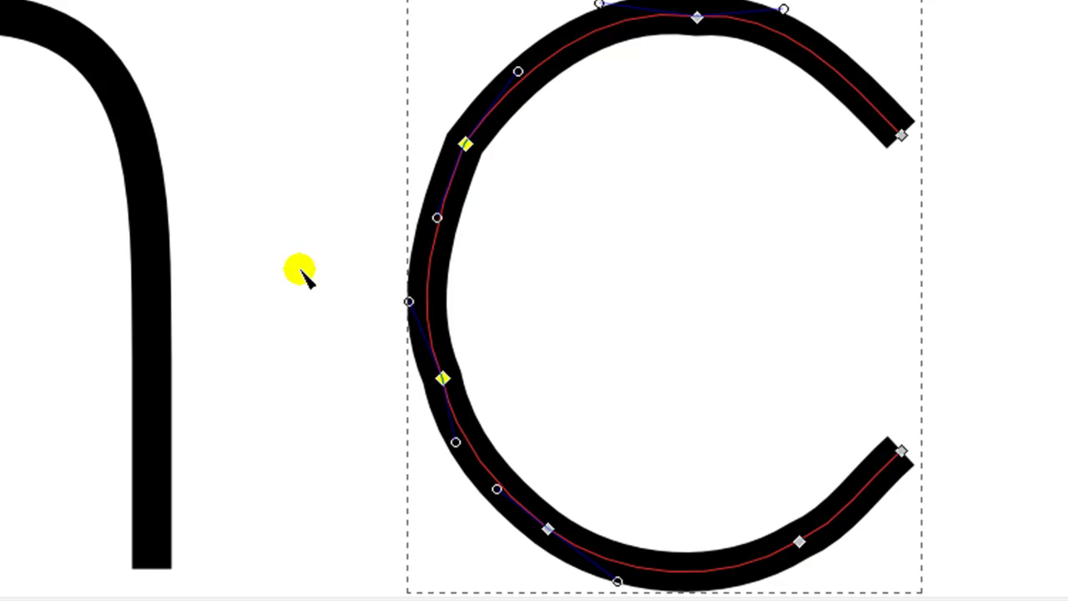
Try deleting the c's two extra nodes, undo, then nudge its left curve segments smooth.
key(Delete)
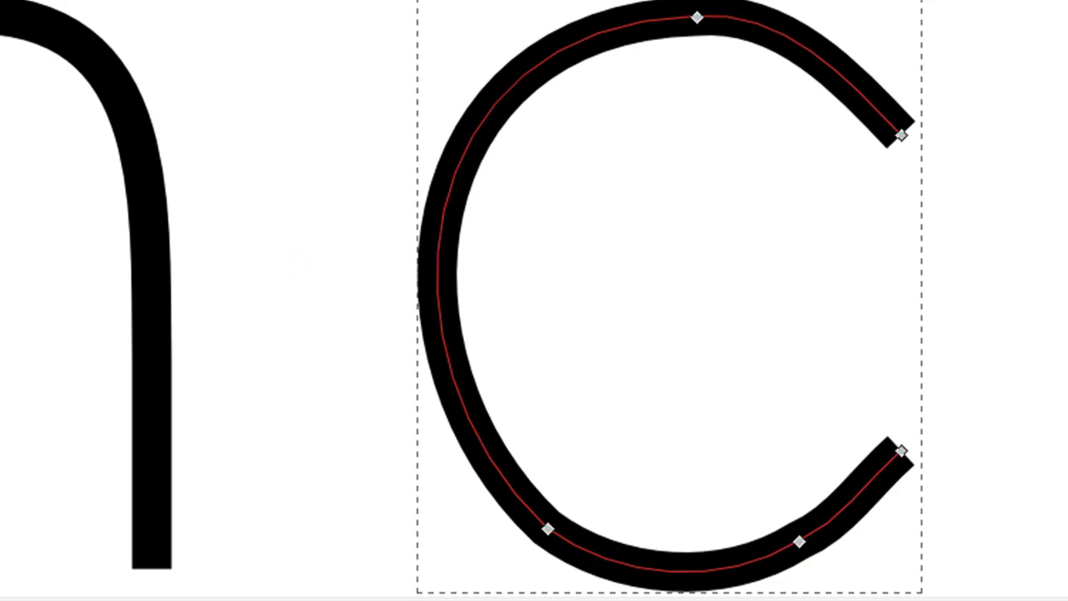
key(ctrl+z)
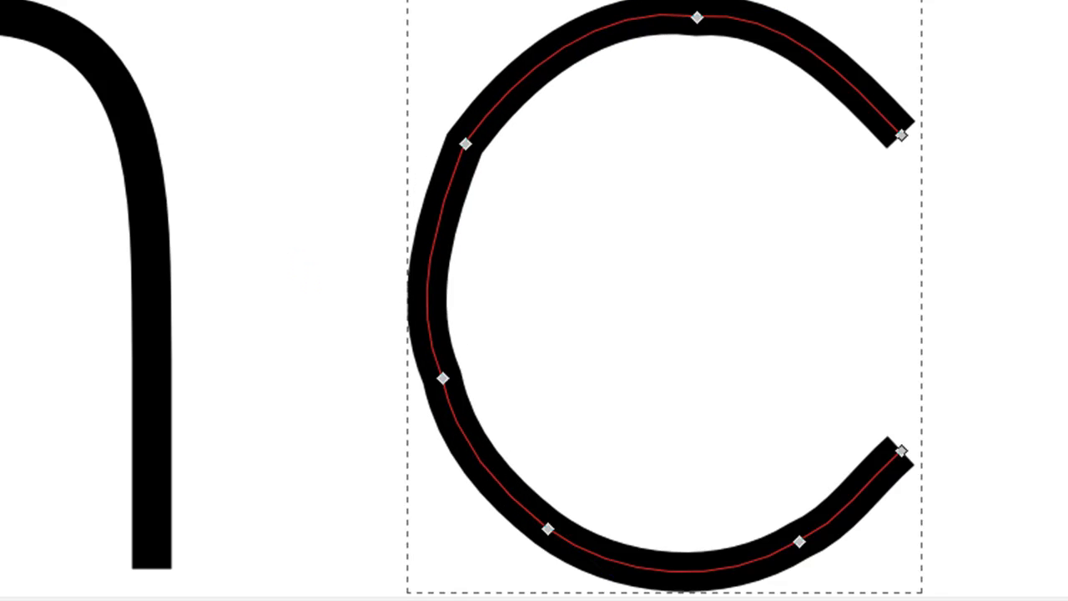
click(433, 358)
click(407, 302)
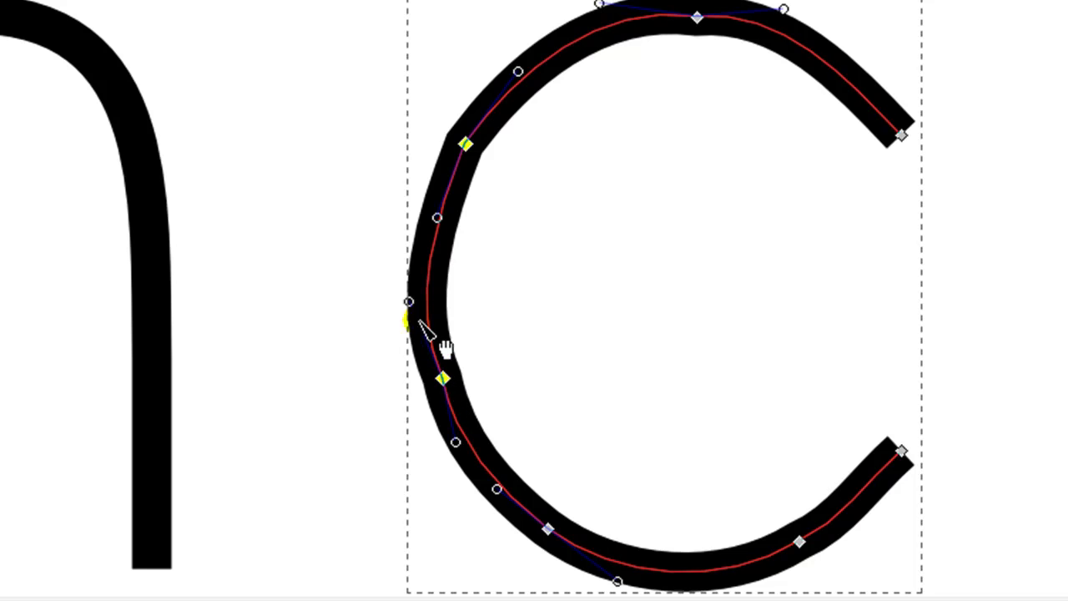
drag(412, 302, 422, 302)
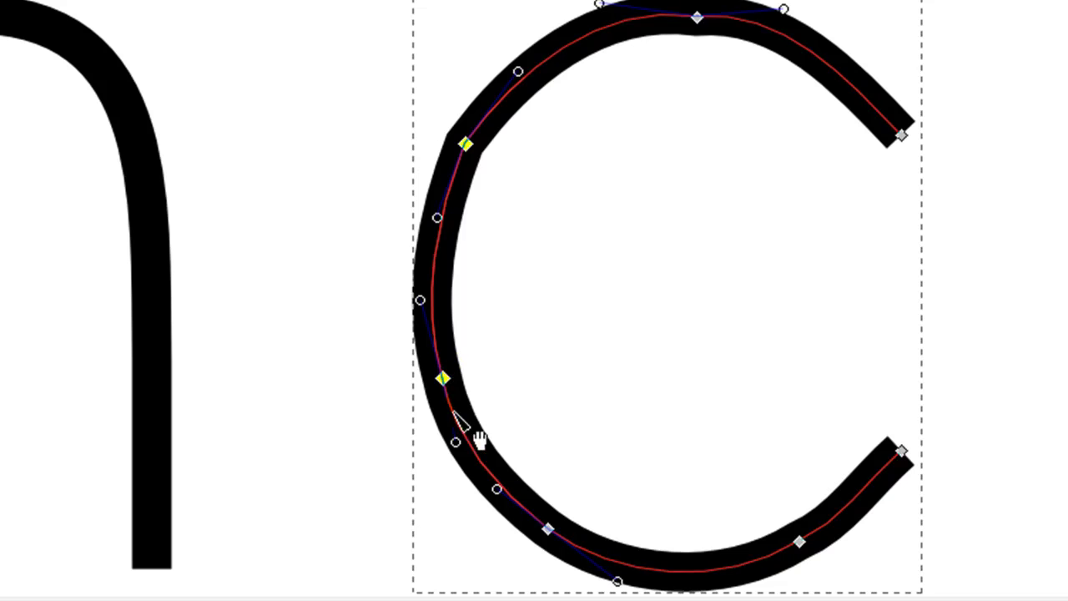
drag(458, 440, 459, 437)
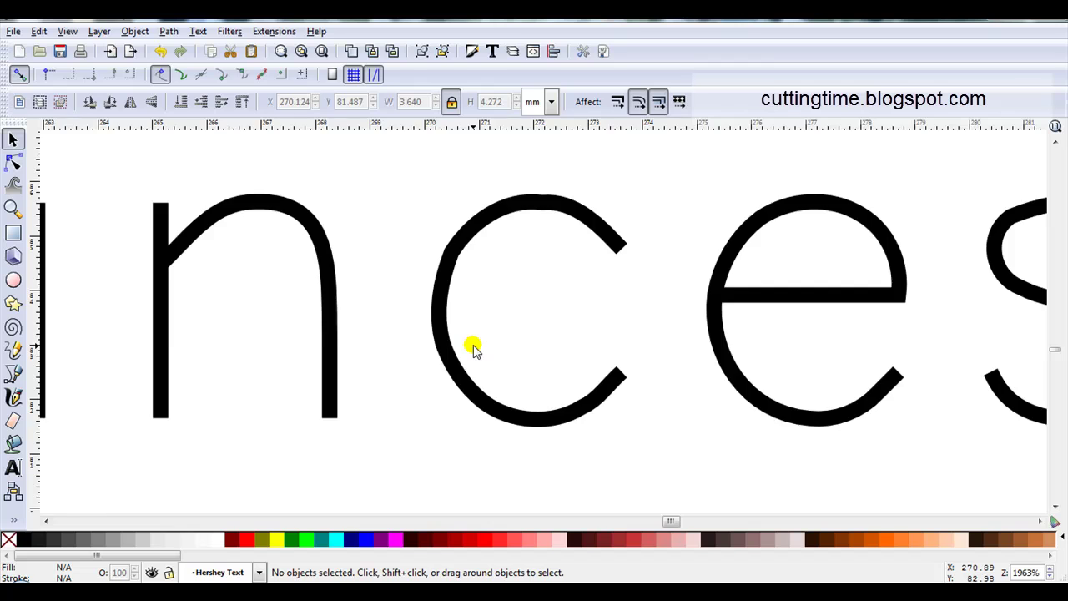
Paste the dotted purple PRINCESS with pink crown below the Hershey lettering and select it.
scroll(474, 348, down, 2)
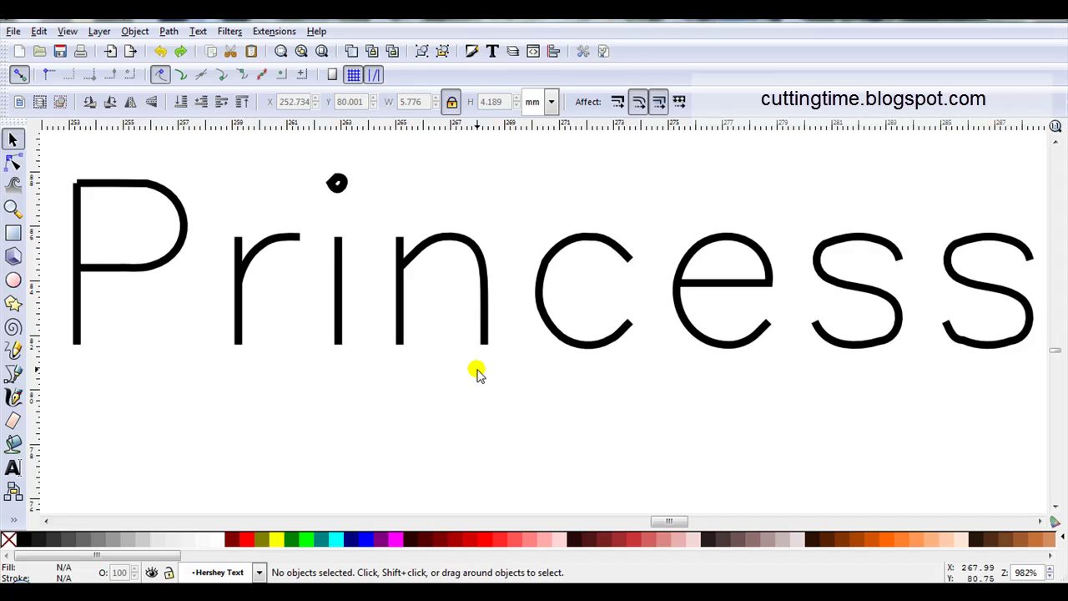
scroll(446, 355, down, 1)
right_click(407, 394)
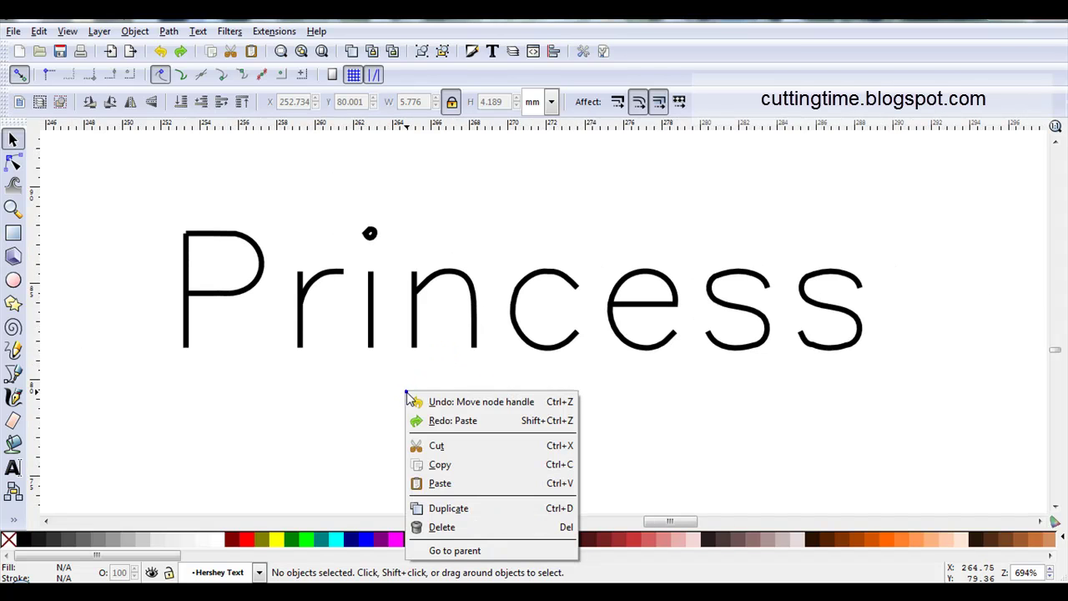
click(425, 483)
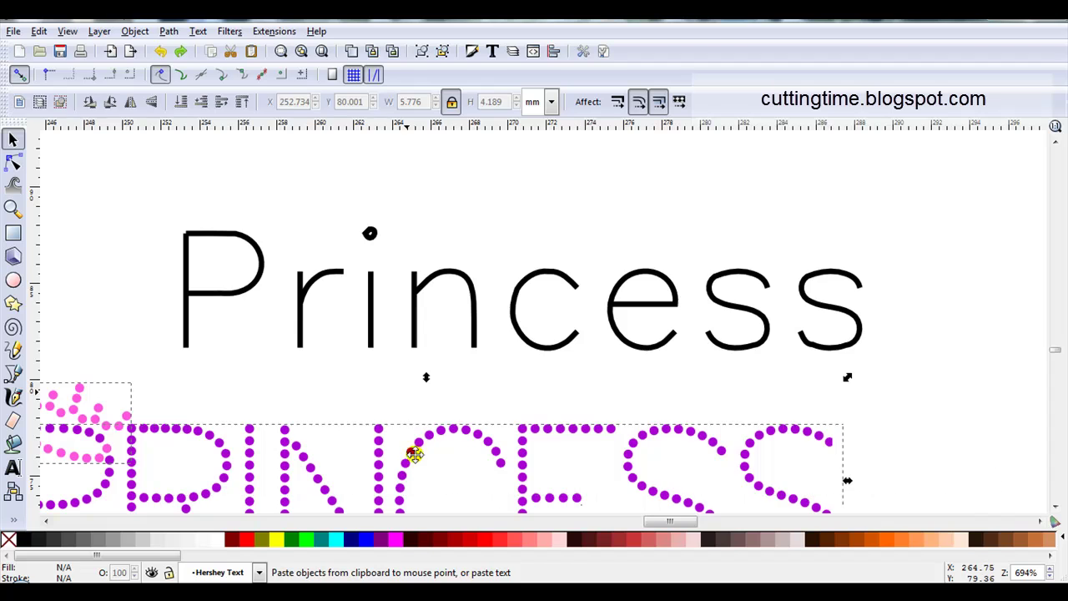
click(415, 400)
scroll(272, 431, down, 1)
scroll(312, 436, up, 3)
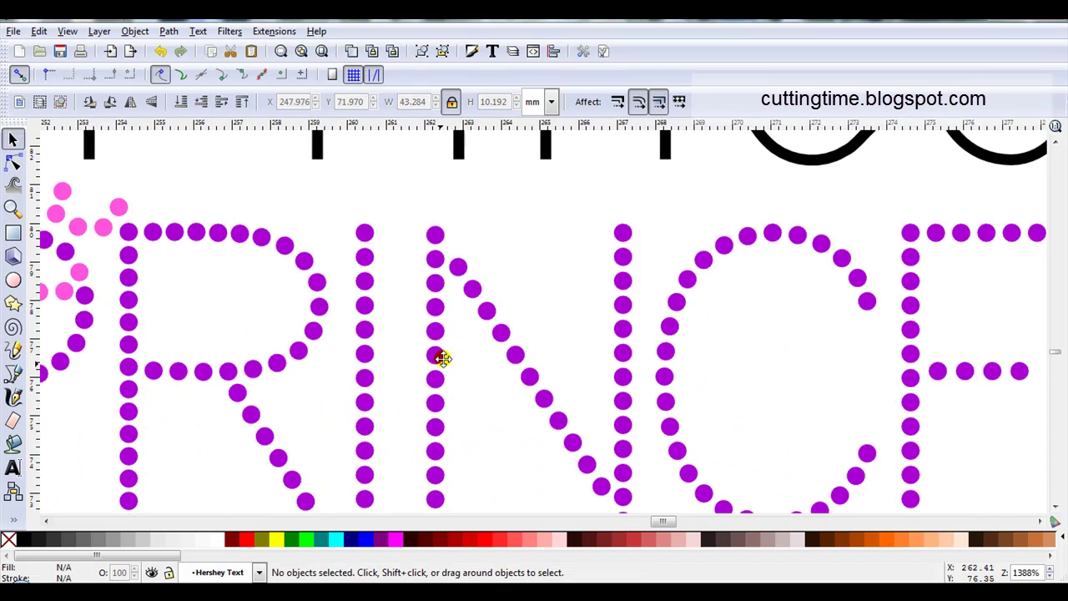
scroll(405, 327, down, 1)
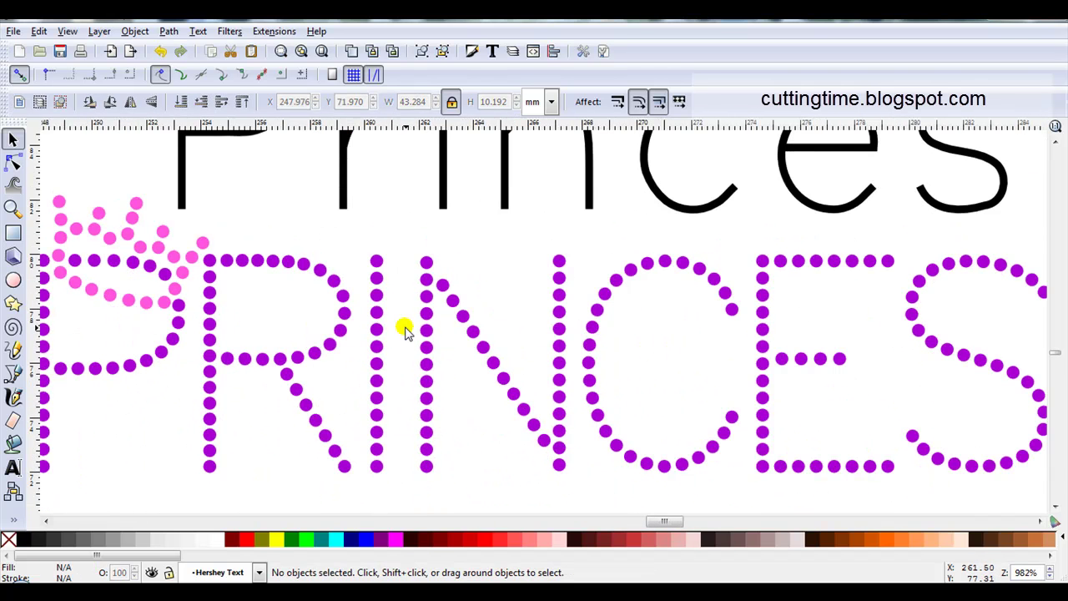
click(427, 368)
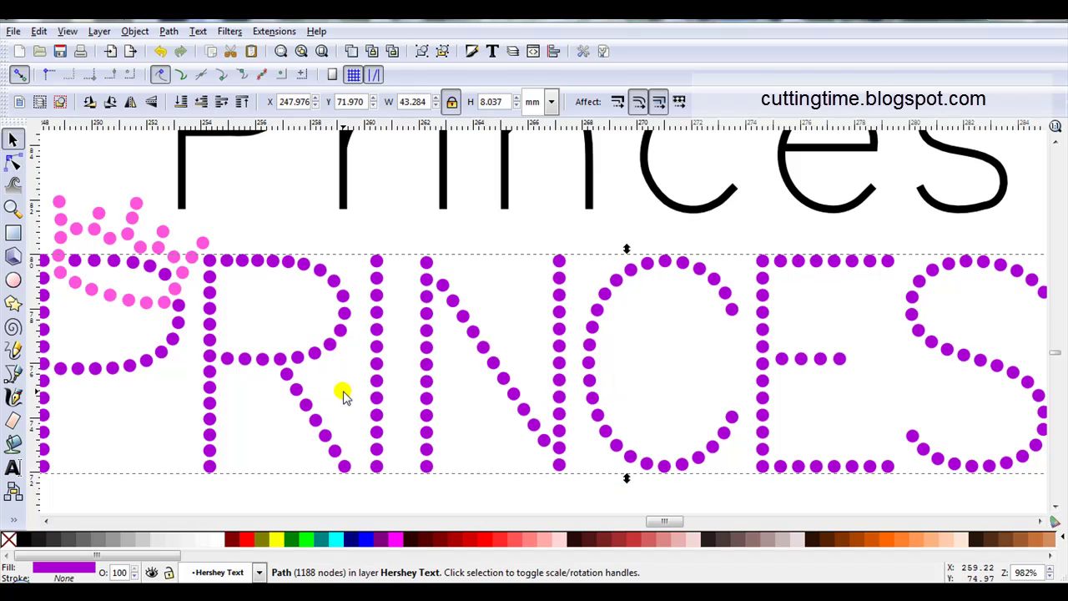
scroll(398, 408, down, 1)
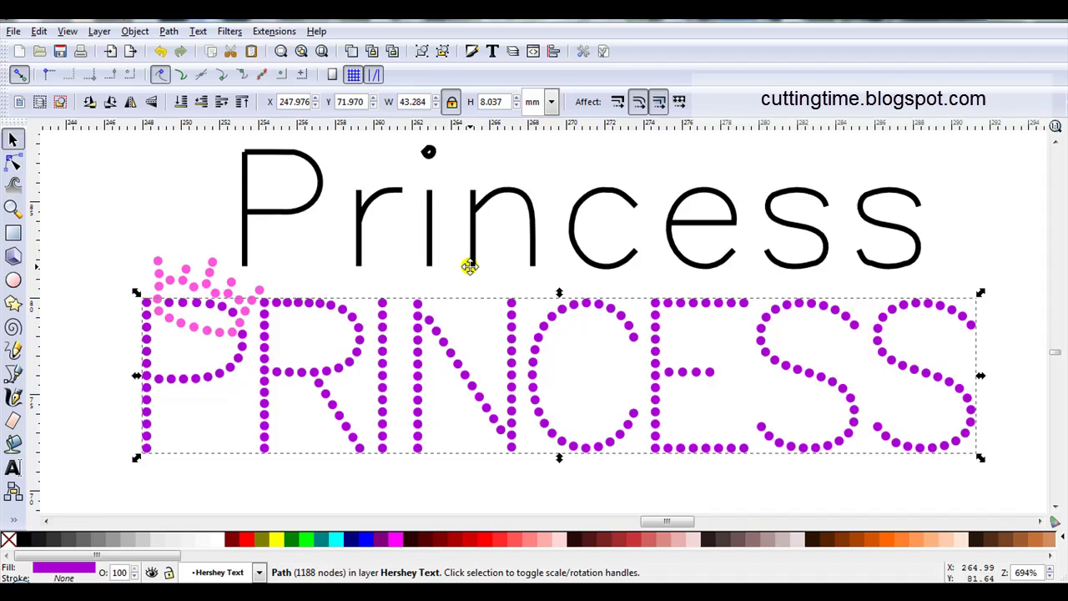
Delete the dotted PRINCESS design and select the Hershey Princess text group.
key(Delete)
scroll(212, 231, up, 3)
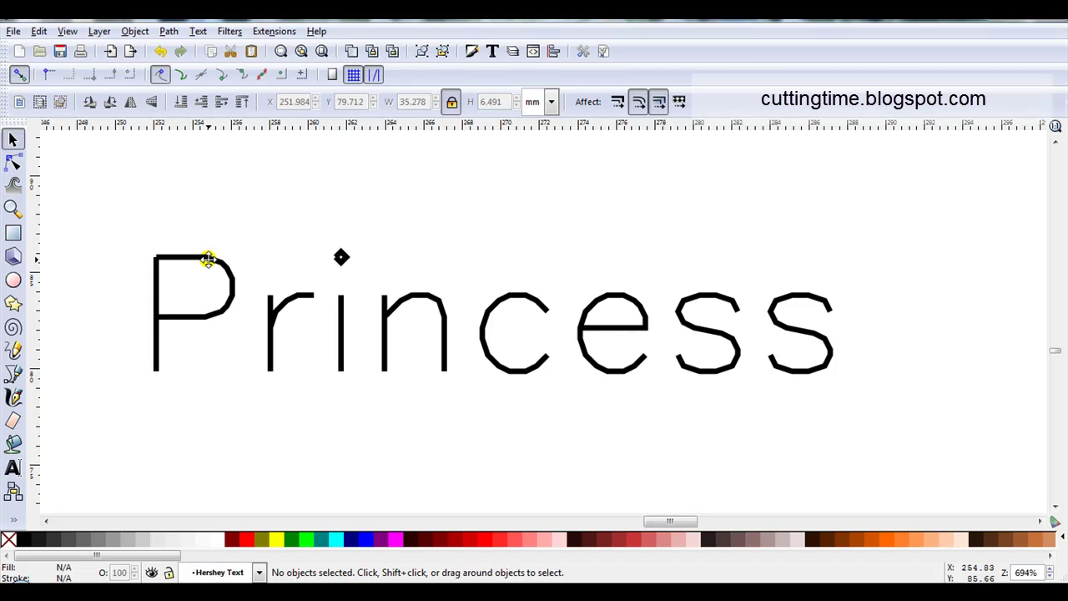
click(207, 259)
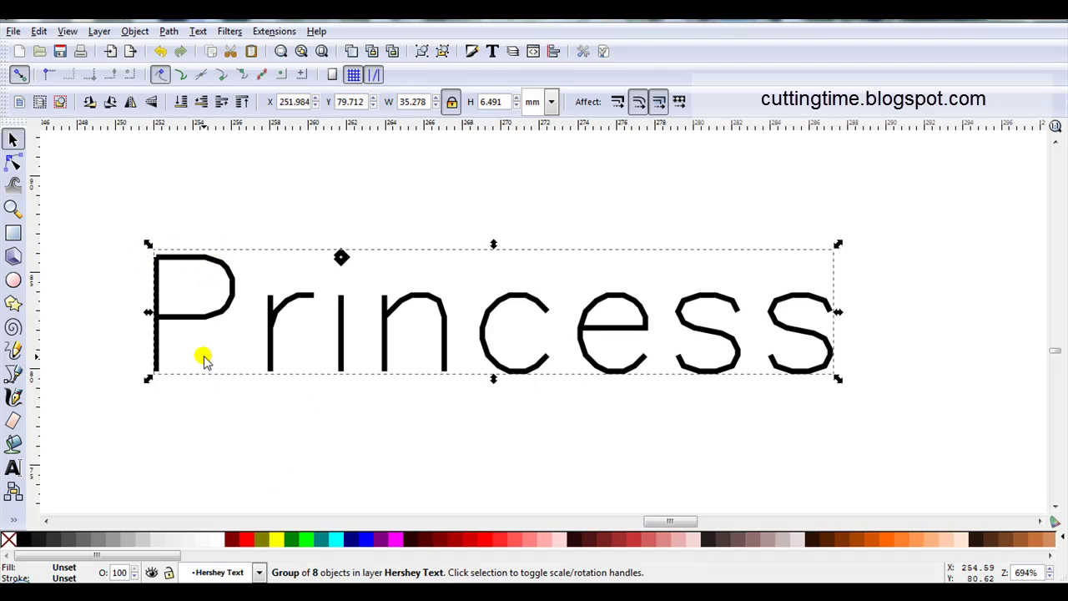
Ungroup the Princess text into separate letter paths and zoom in on the P.
click(444, 51)
click(152, 330)
scroll(111, 325, up, 1)
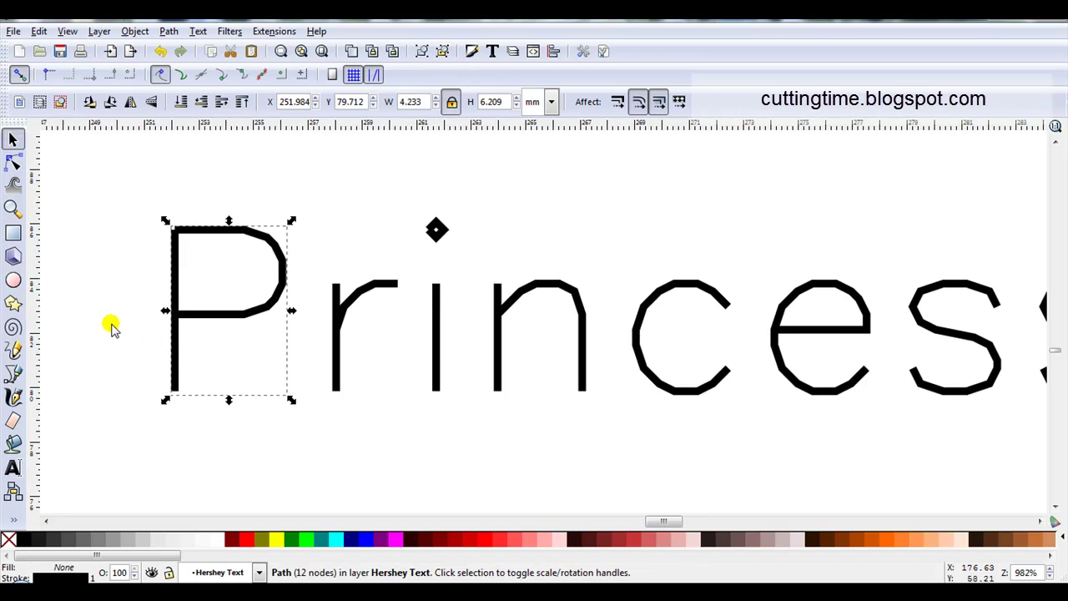
scroll(111, 325, up, 1)
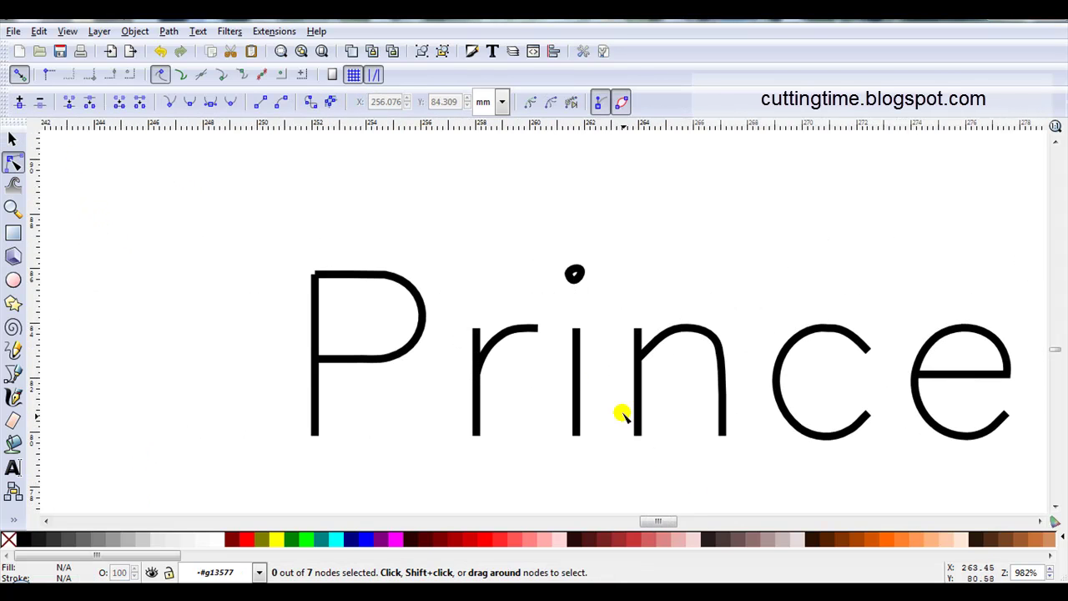
scroll(334, 280, up, 4)
scroll(263, 274, up, 2)
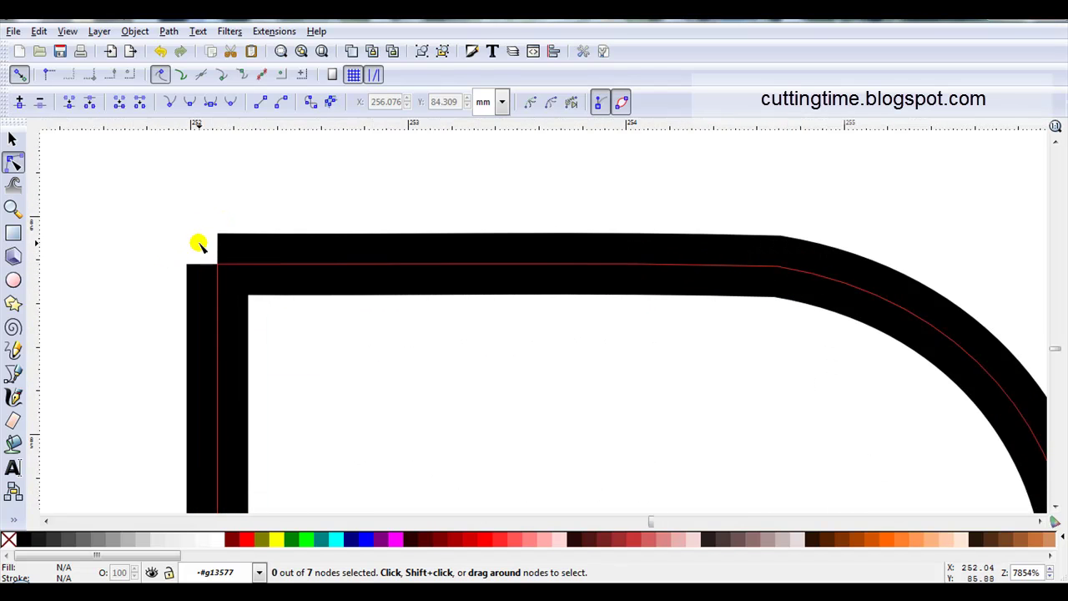
click(186, 256)
Show the P path's 7 nodes with the Node tool to inspect its top-left notch.
scroll(242, 209, down, 1)
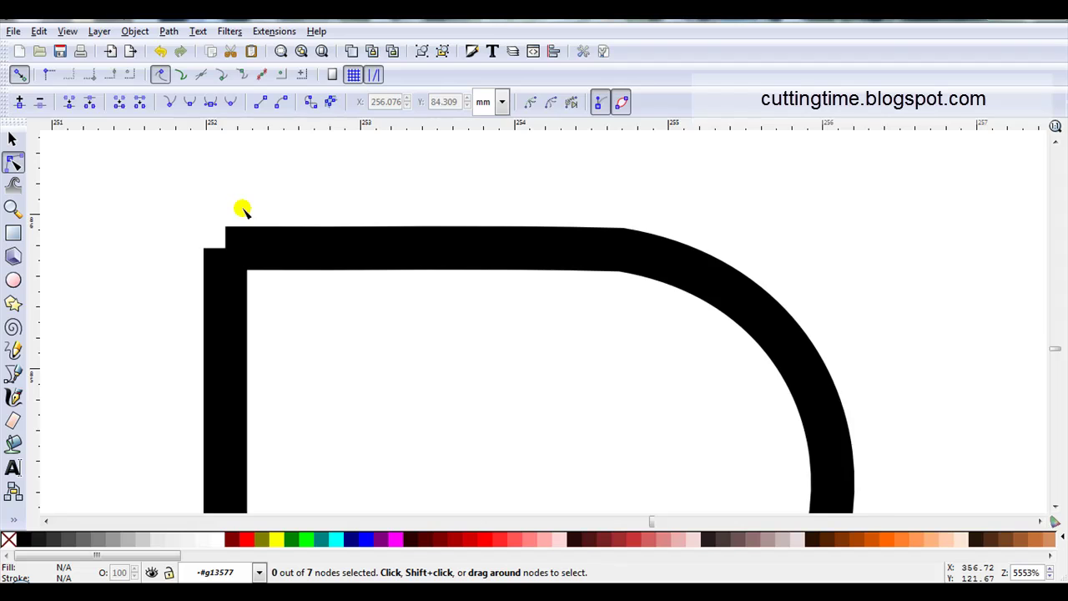
scroll(242, 209, down, 1)
scroll(307, 184, down, 1)
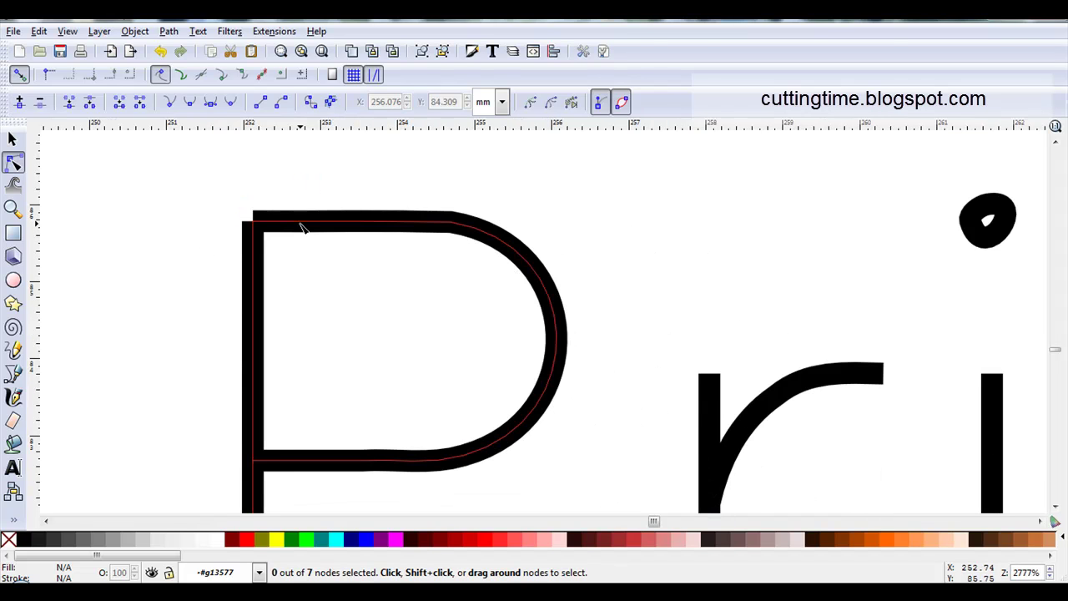
click(299, 224)
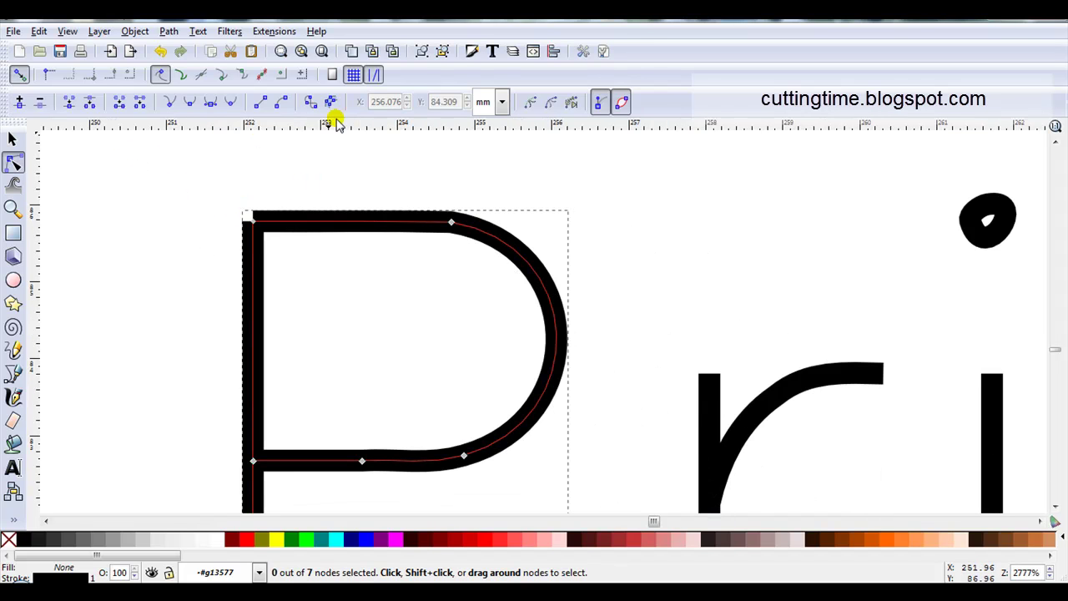
click(472, 51)
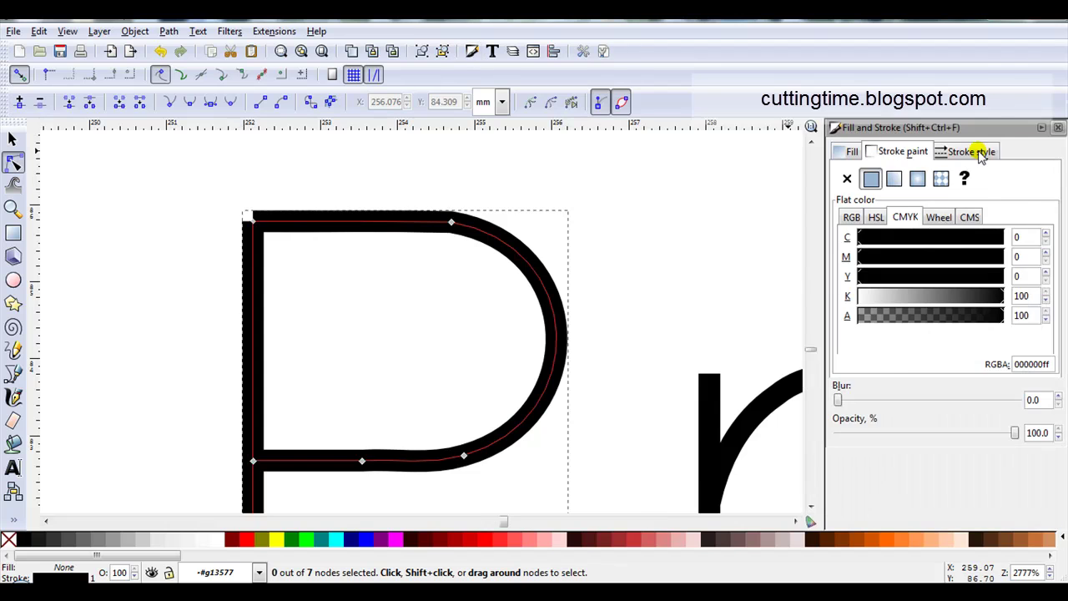
click(971, 152)
scroll(279, 231, up, 1)
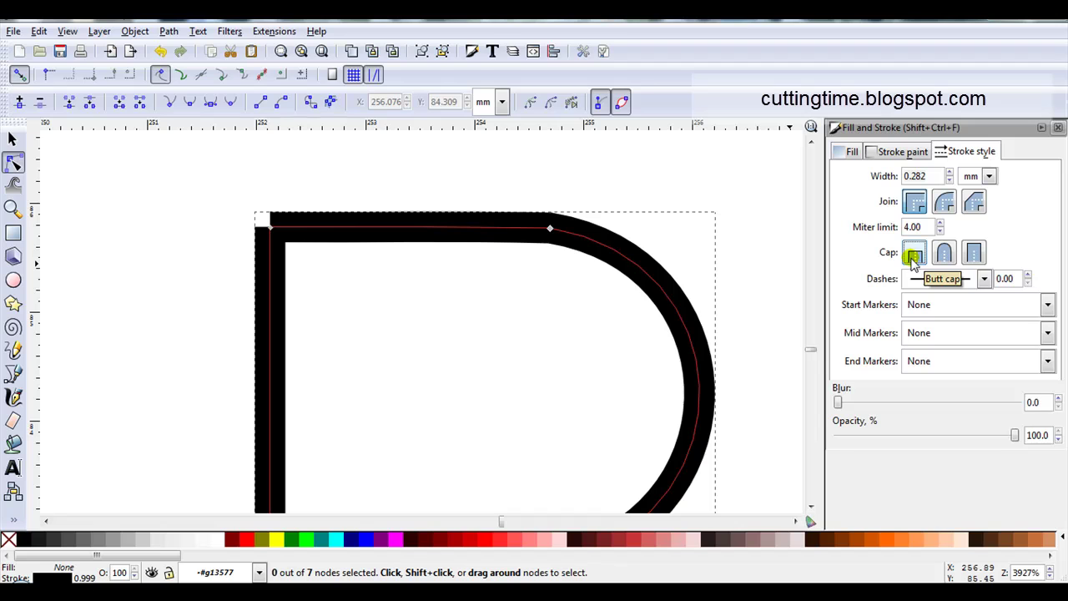
click(973, 254)
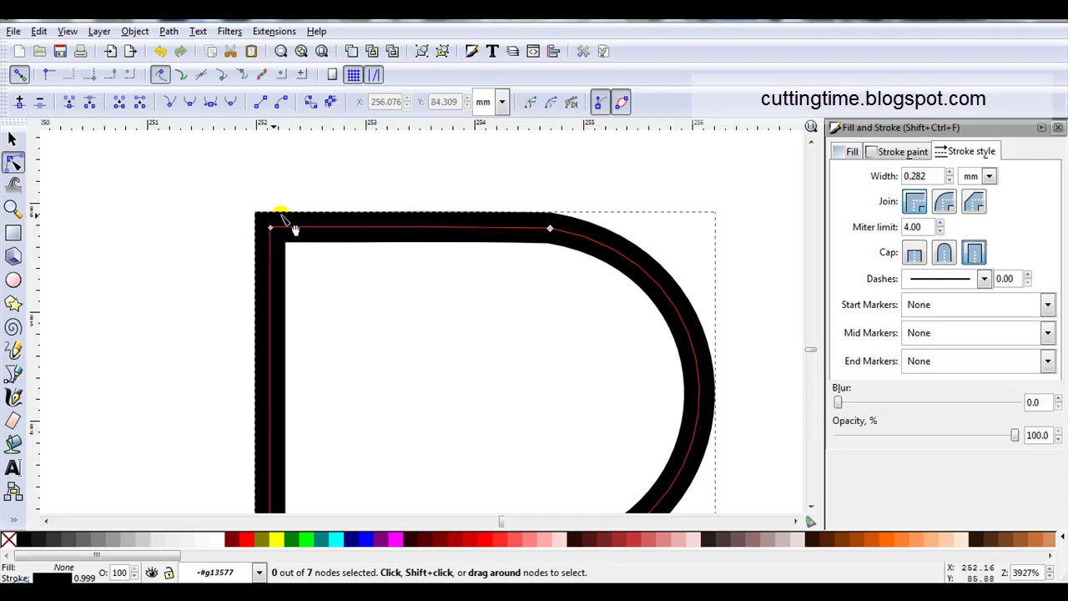
click(915, 254)
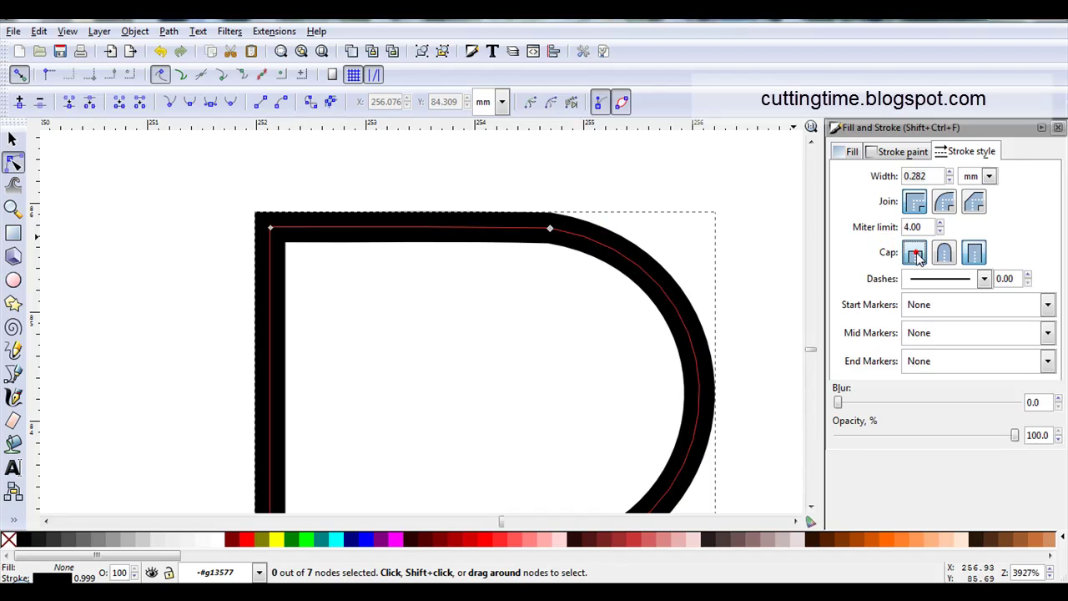
click(1058, 127)
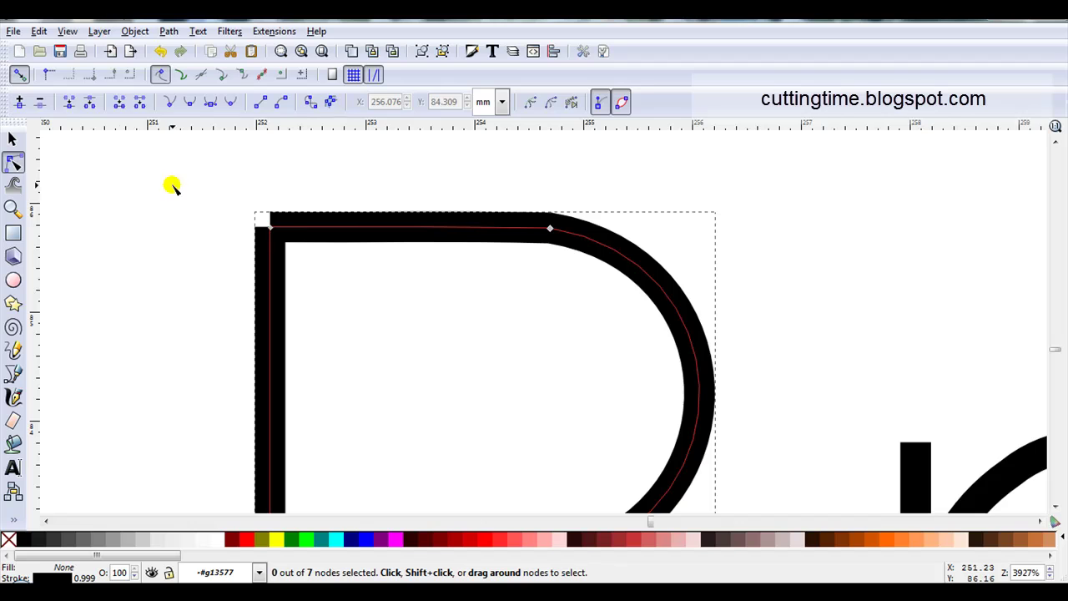
click(67, 31)
mouse_move(86, 65)
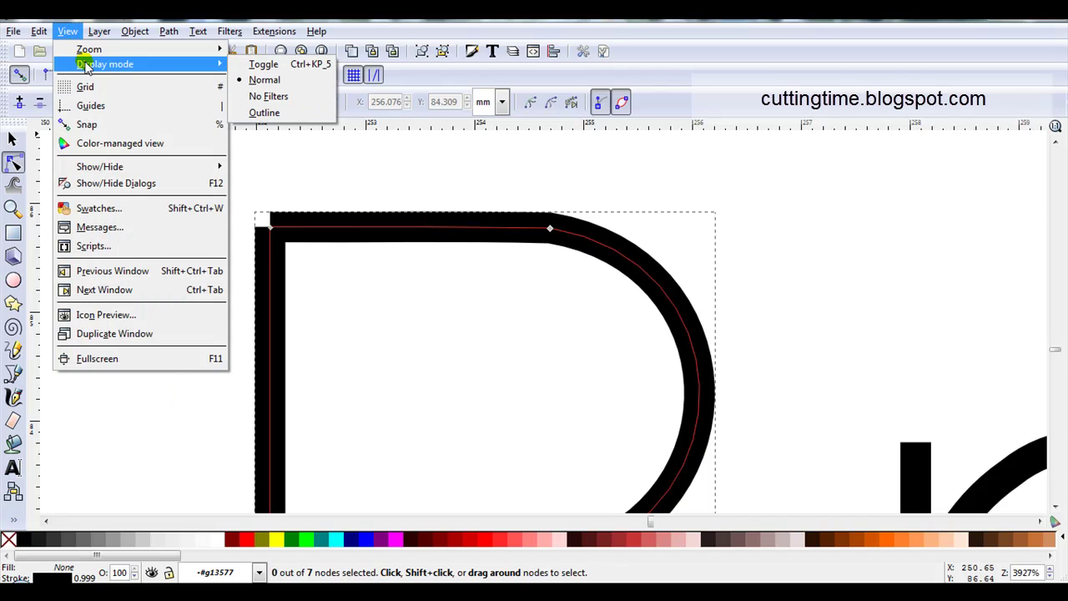
click(248, 112)
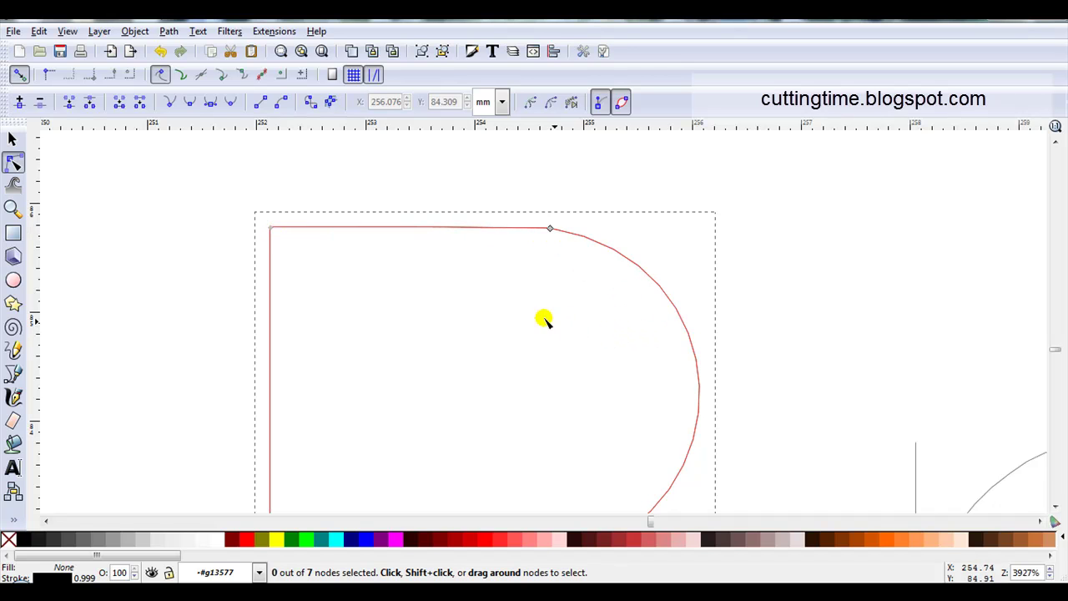
scroll(426, 296, down, 3)
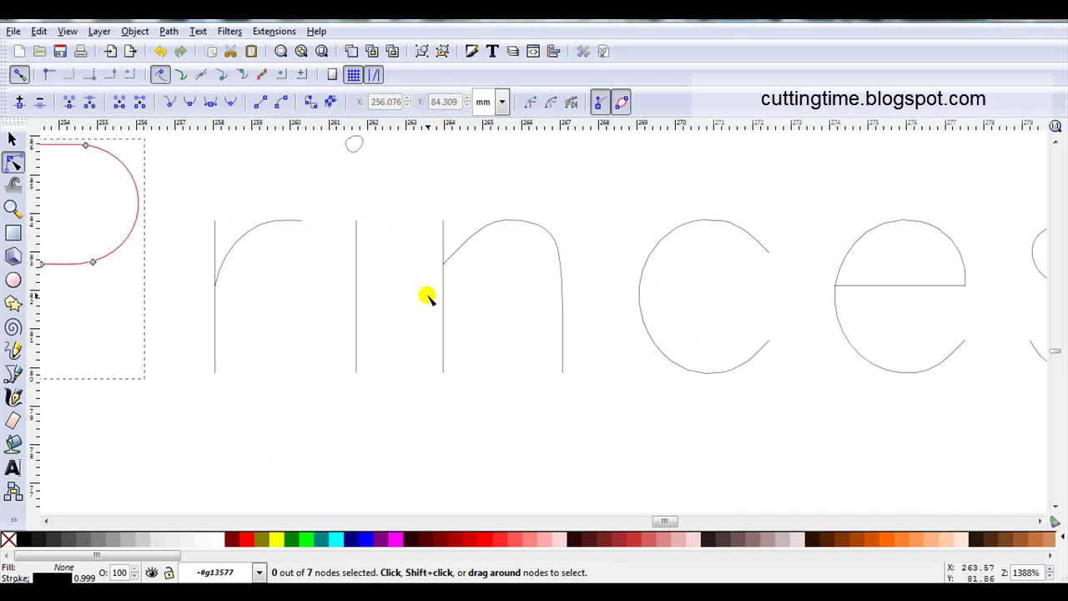
scroll(426, 296, up, 3)
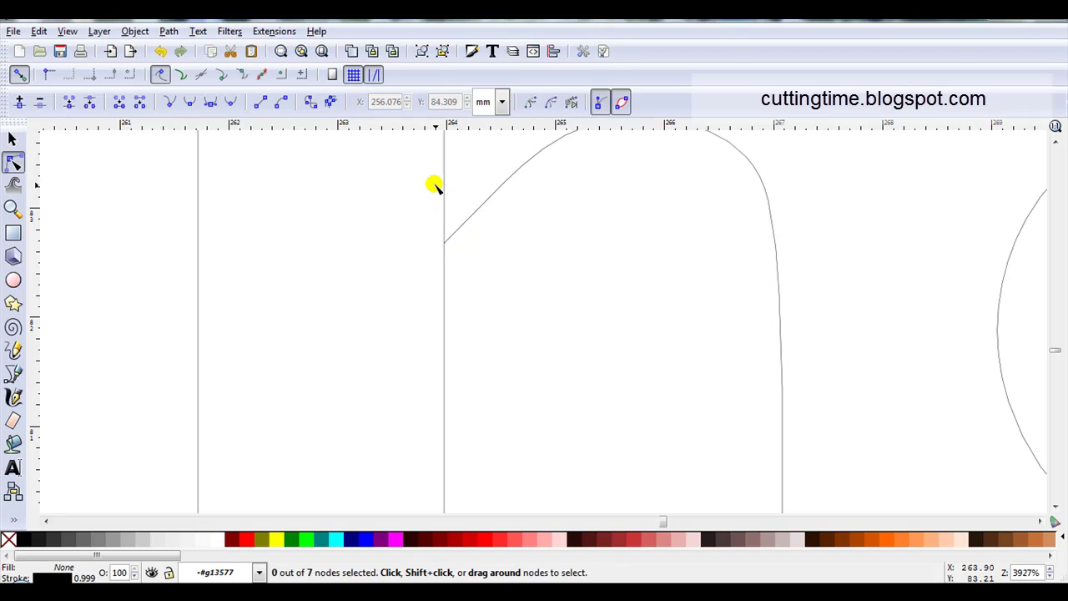
scroll(441, 220, down, 2)
click(67, 31)
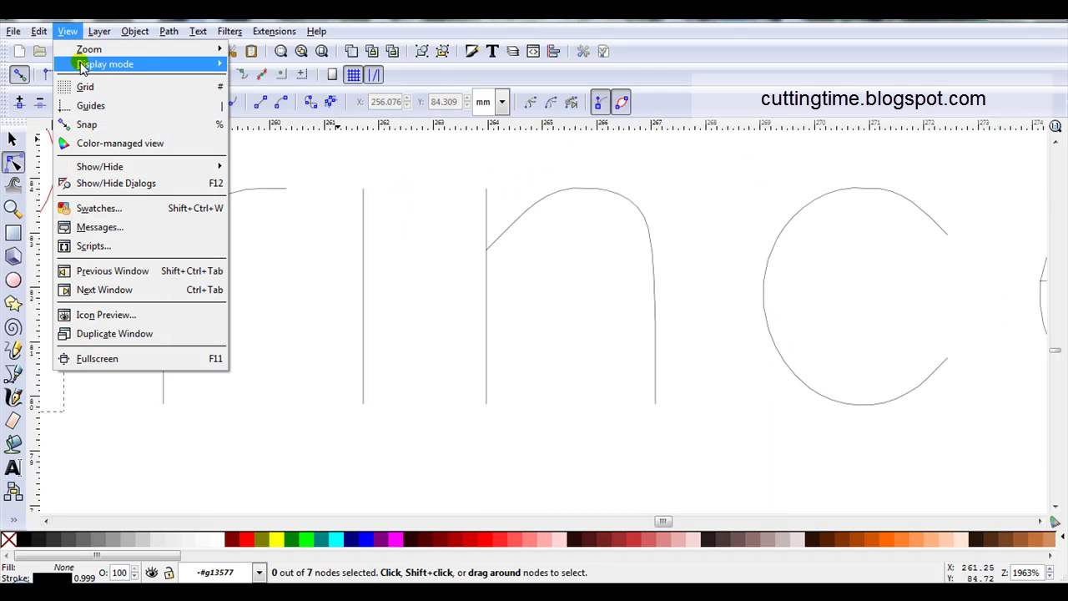
mouse_move(82, 67)
click(238, 77)
scroll(435, 284, down, 1)
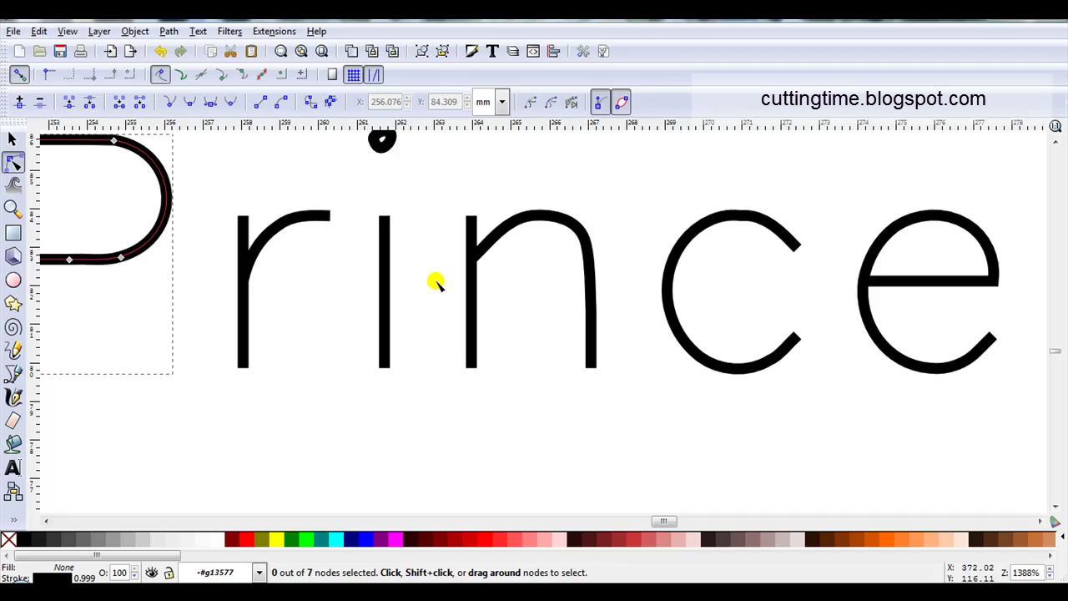
scroll(436, 284, down, 1)
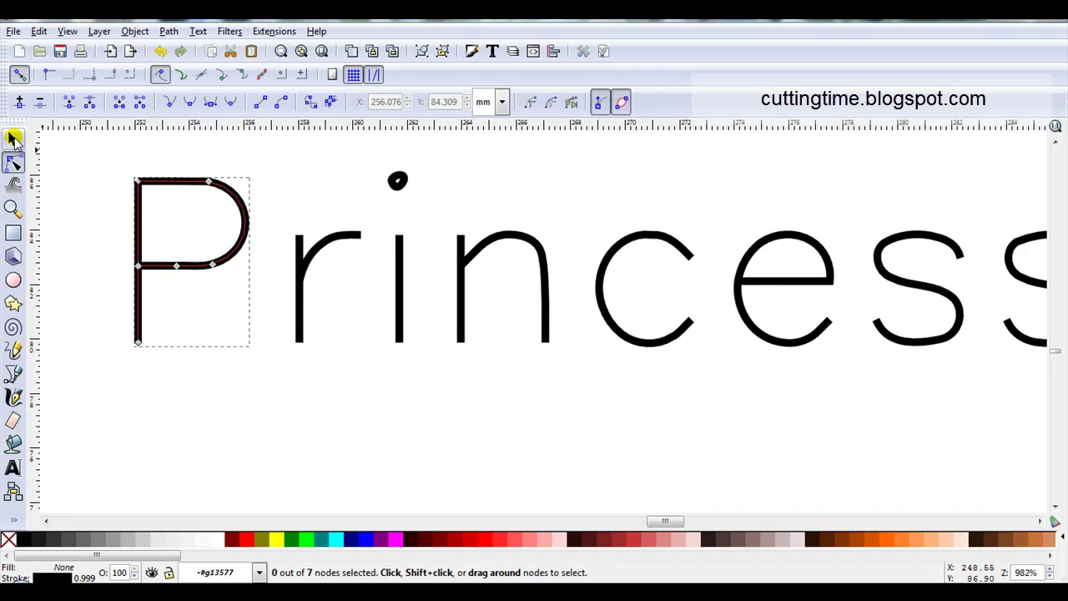
click(14, 139)
click(278, 382)
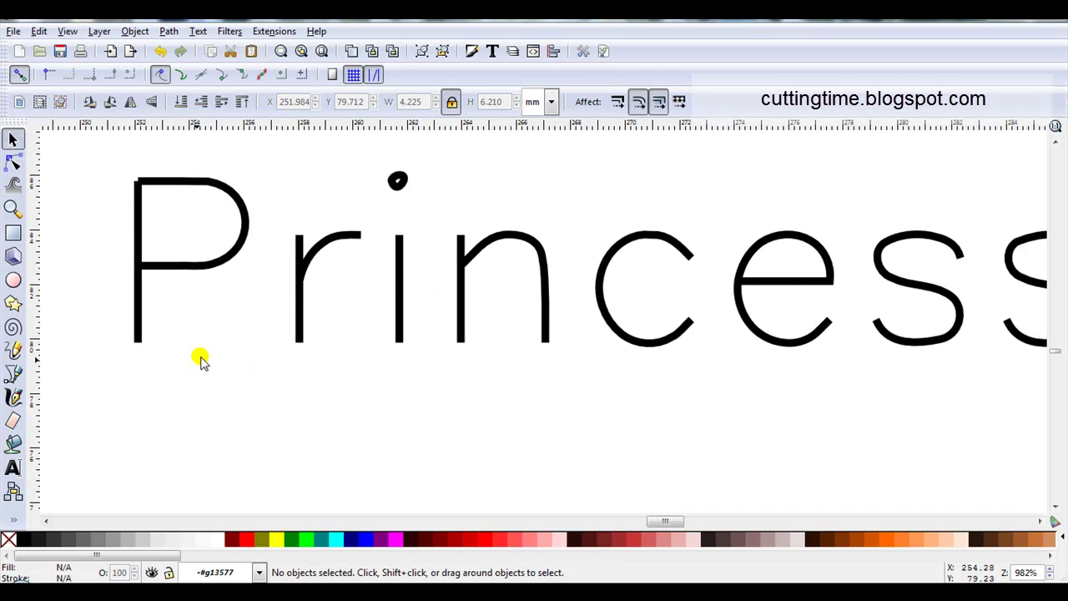
scroll(199, 361, down, 1)
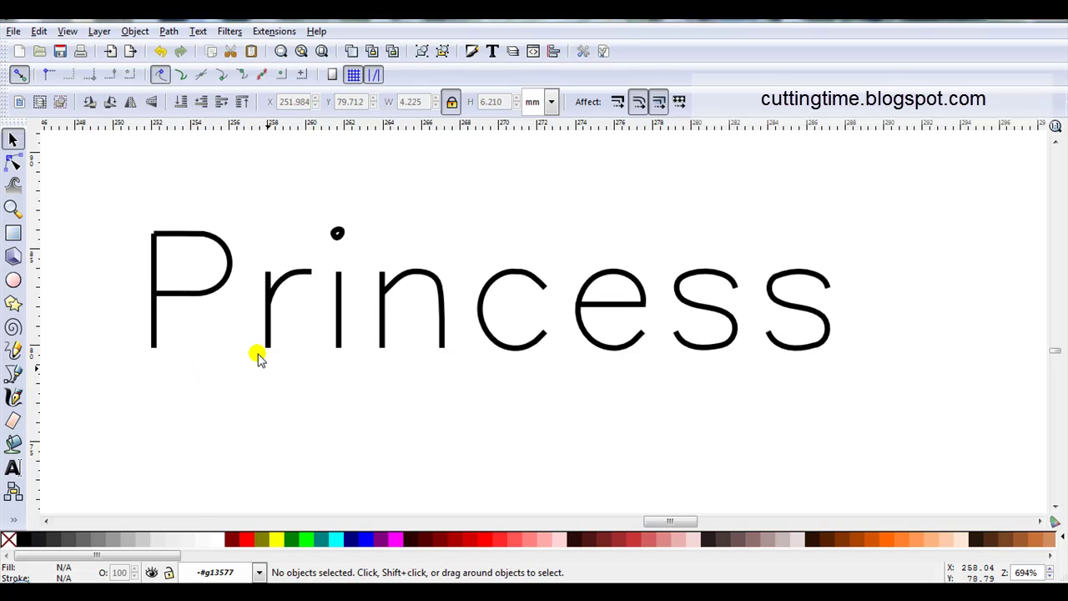
drag(106, 179, 880, 405)
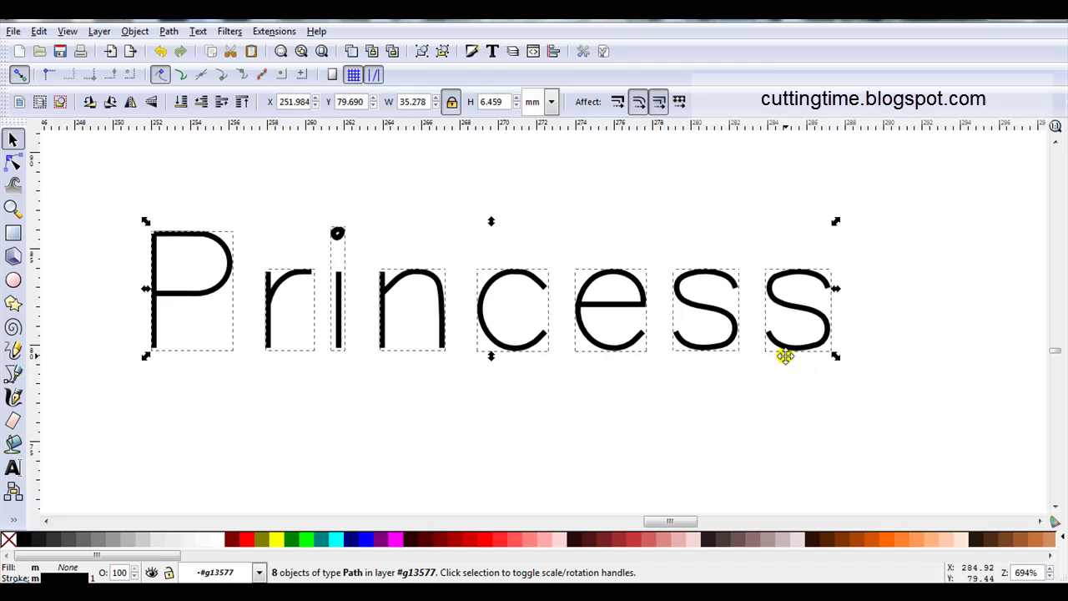
click(169, 31)
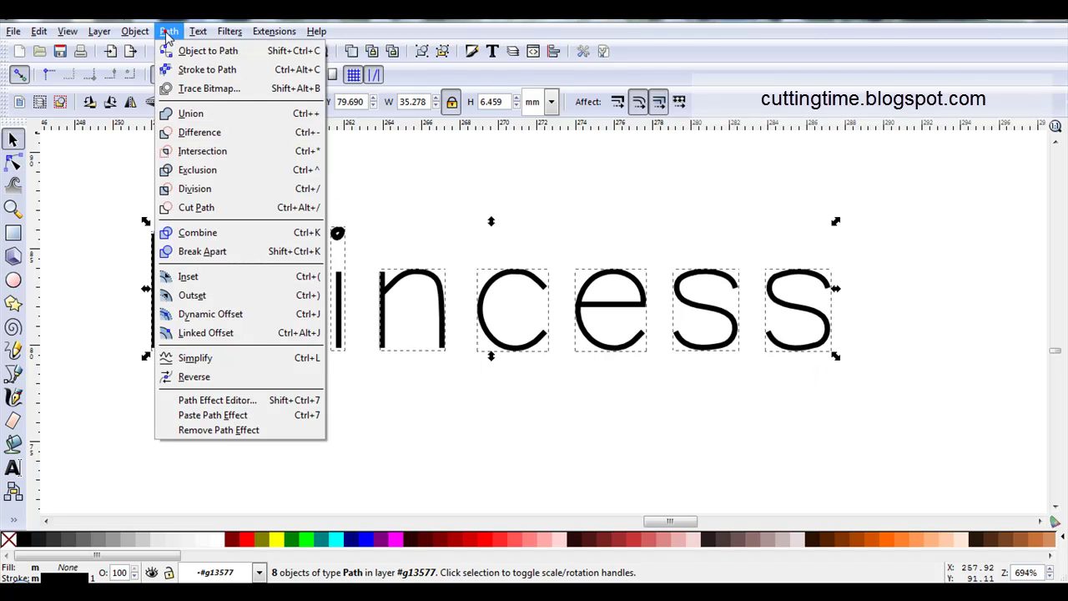
click(189, 118)
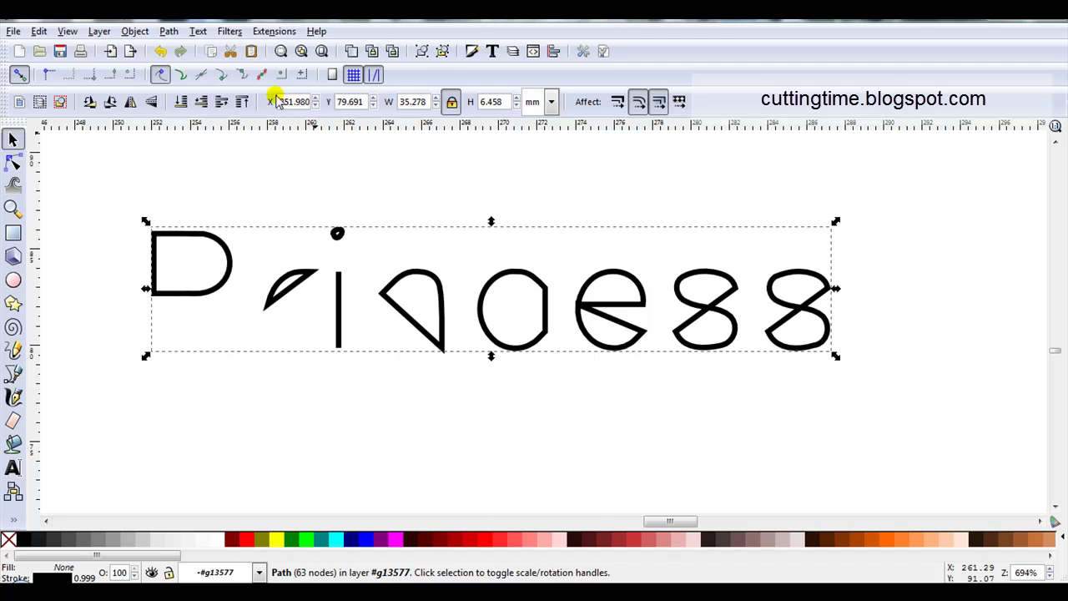
click(161, 51)
click(160, 50)
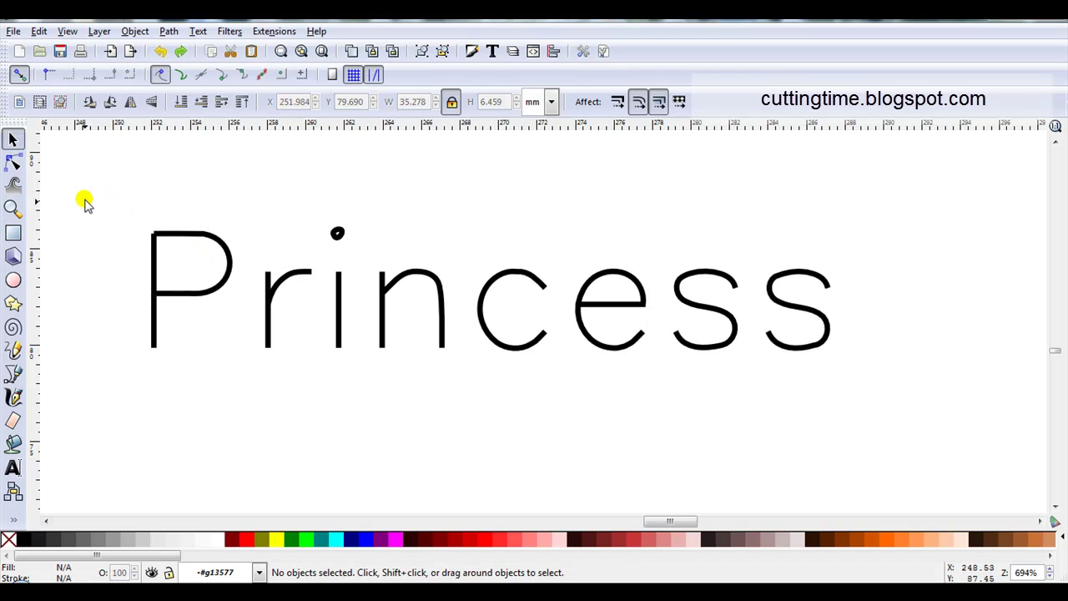
drag(97, 171, 876, 422)
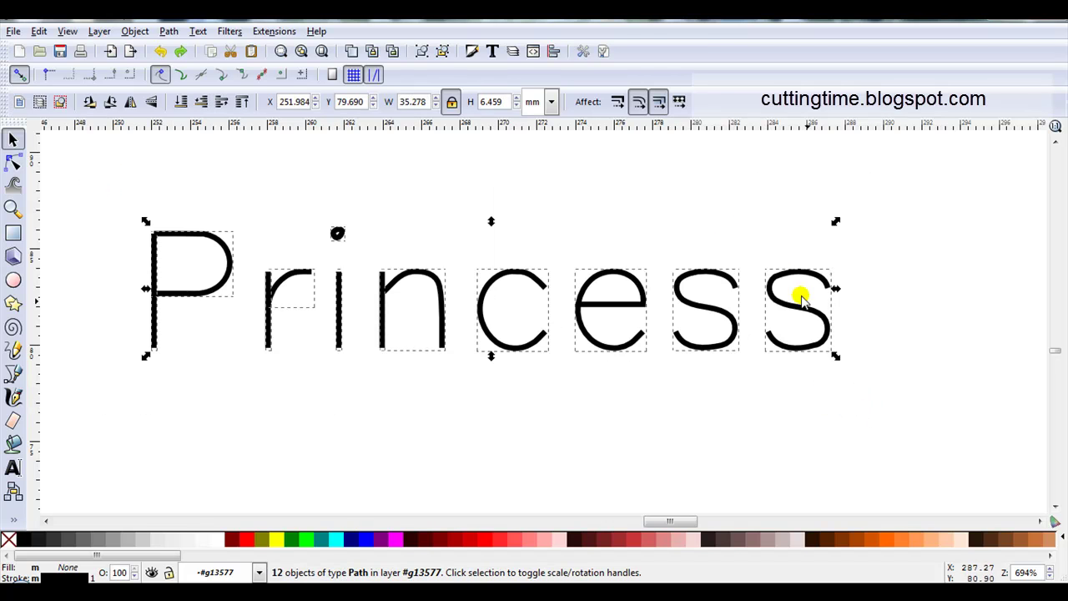
Combine the selected Princess letter paths into a single 54-node path via Path > Combine.
click(167, 32)
click(194, 231)
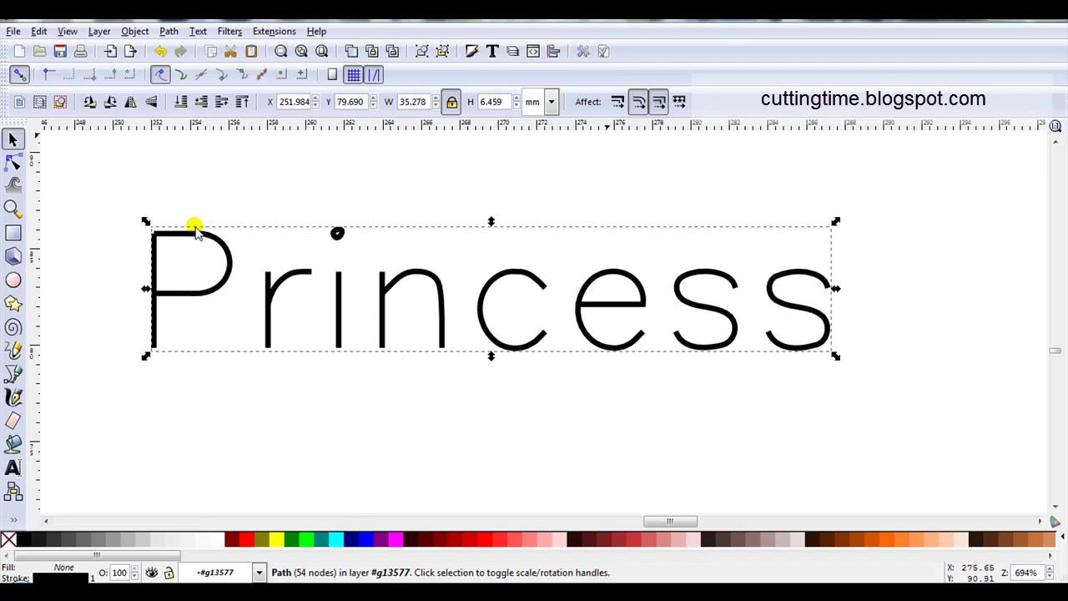
click(307, 544)
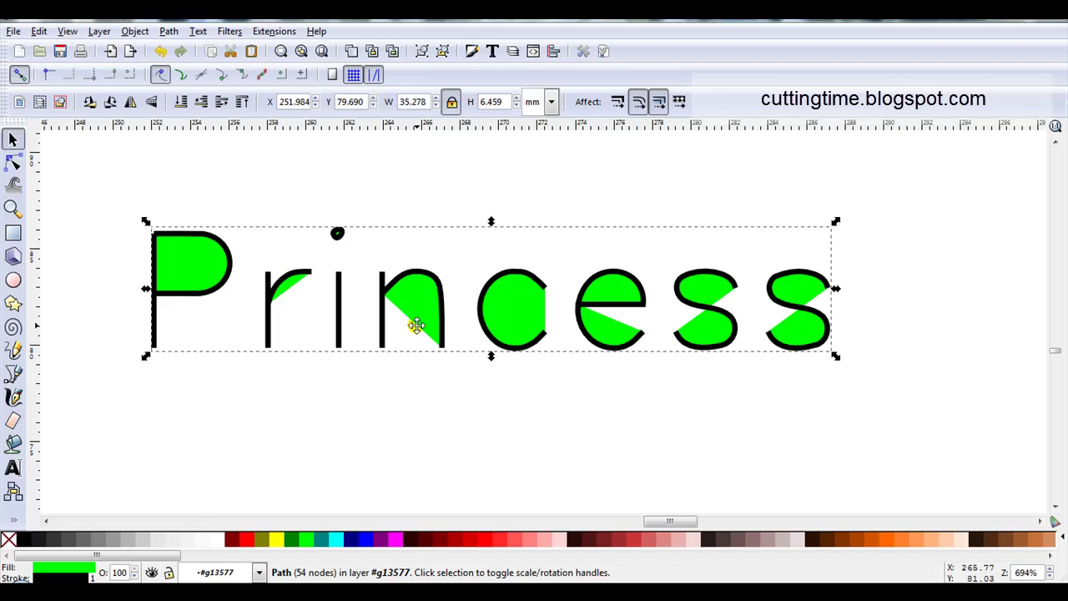
click(160, 51)
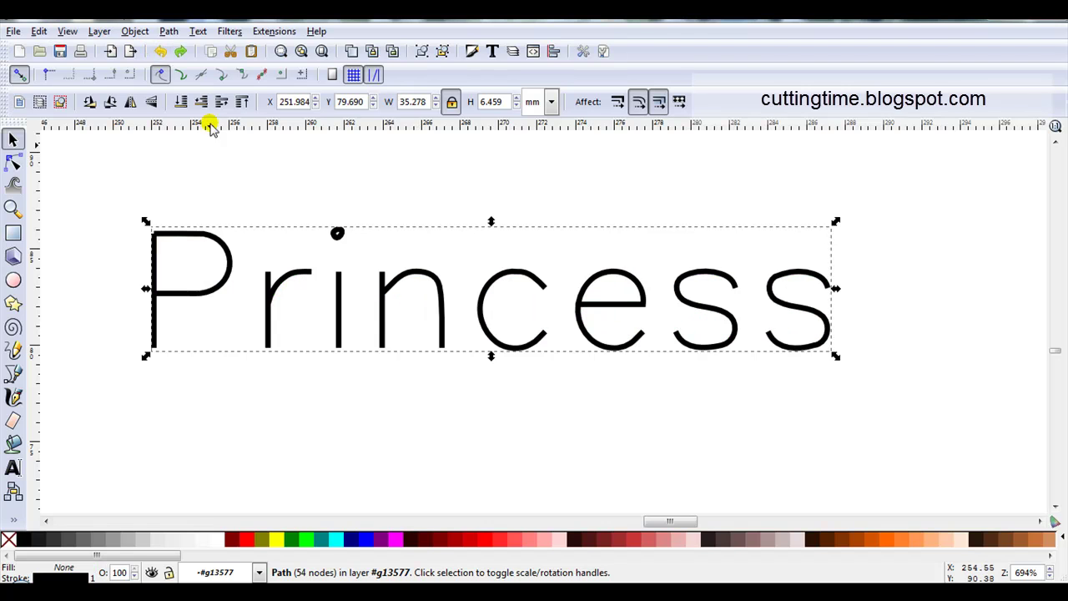
Set the Princess path's stroke to lime green (#00FF00) from the palette, leaving fill none.
right_click(308, 544)
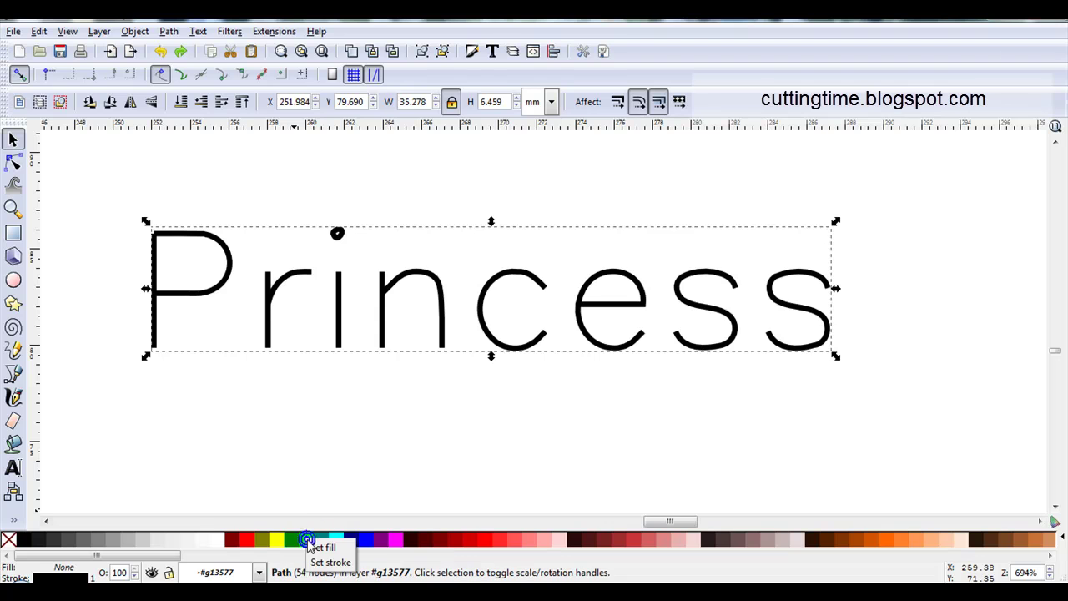
click(349, 565)
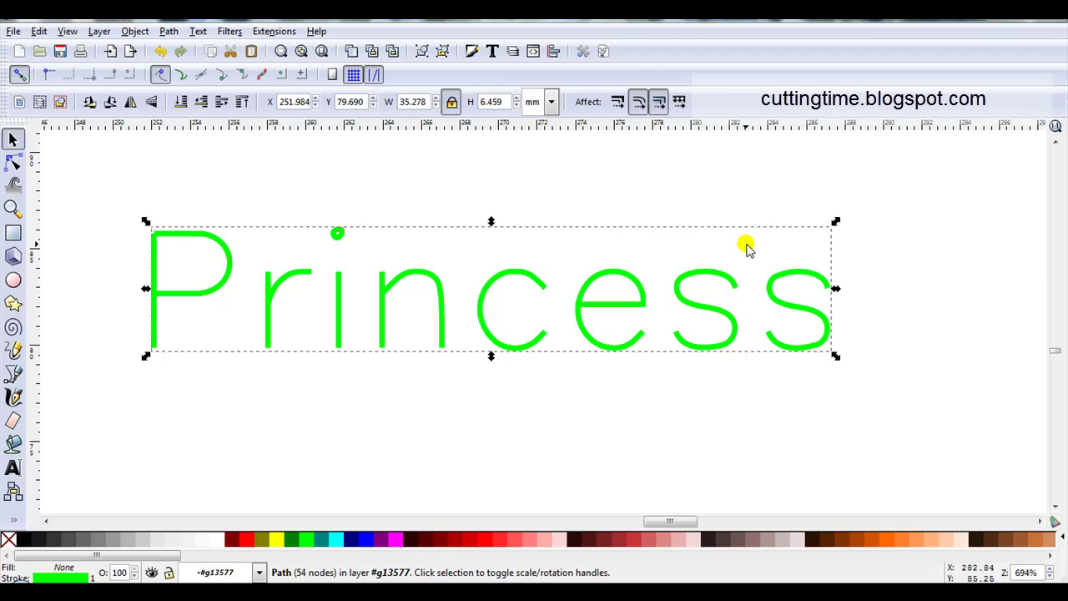